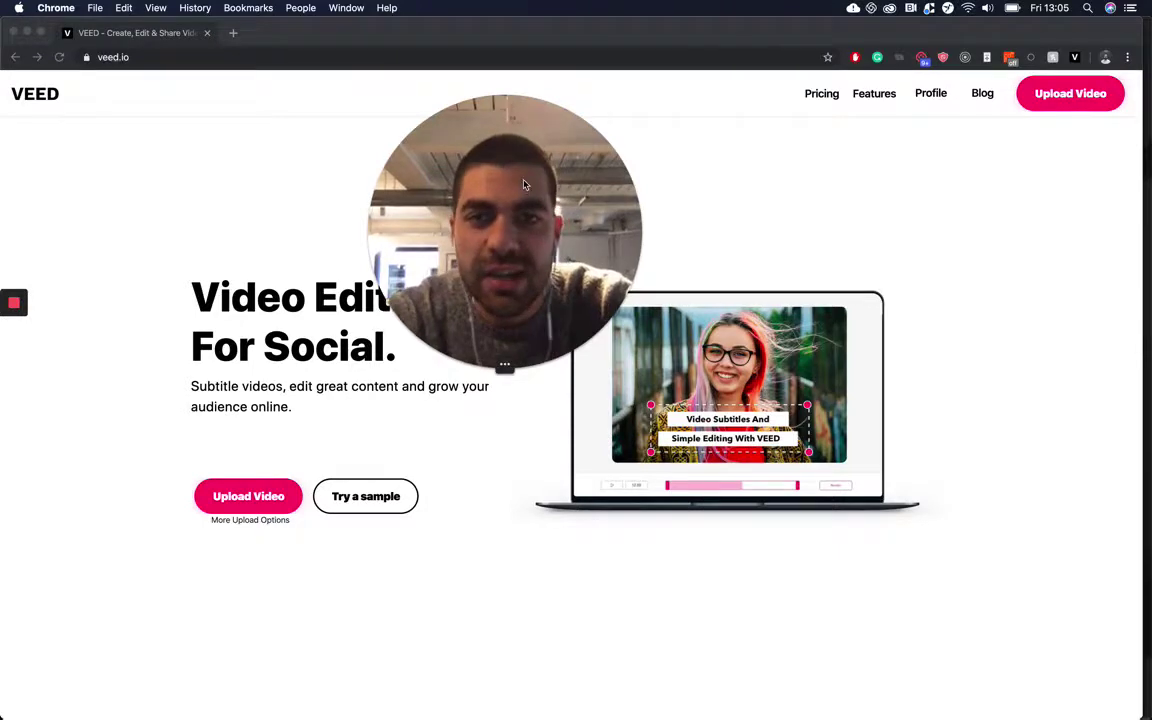
# Drag across the VEED editing homepage as the tour starts.
pyautogui.moveTo(523, 184); pyautogui.dragTo(935, 297)
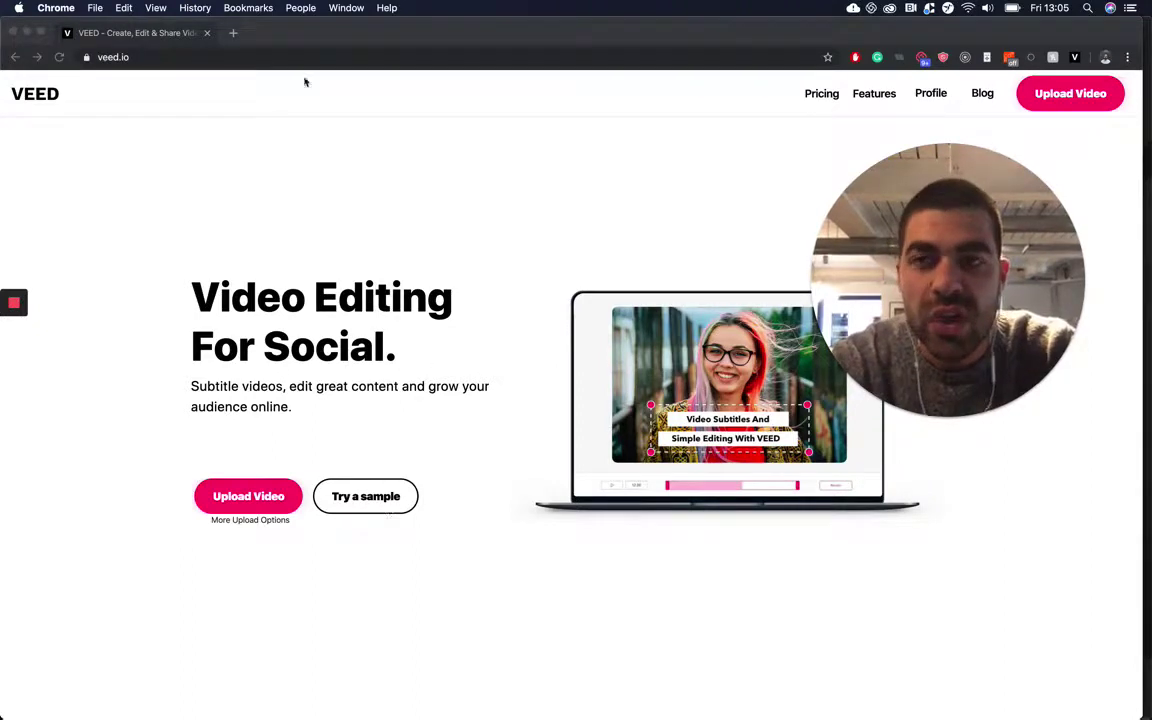
# Load the sample surf video and add a New Text caption to it.
pyautogui.click(362, 500)
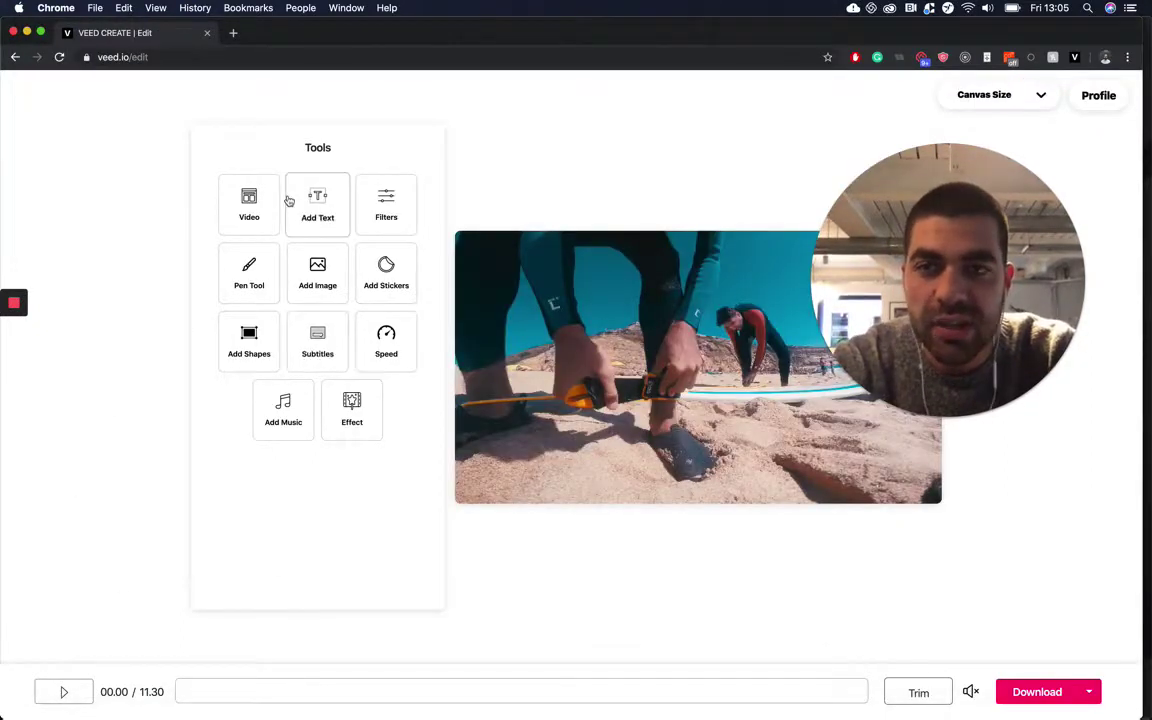
pyautogui.click(298, 212)
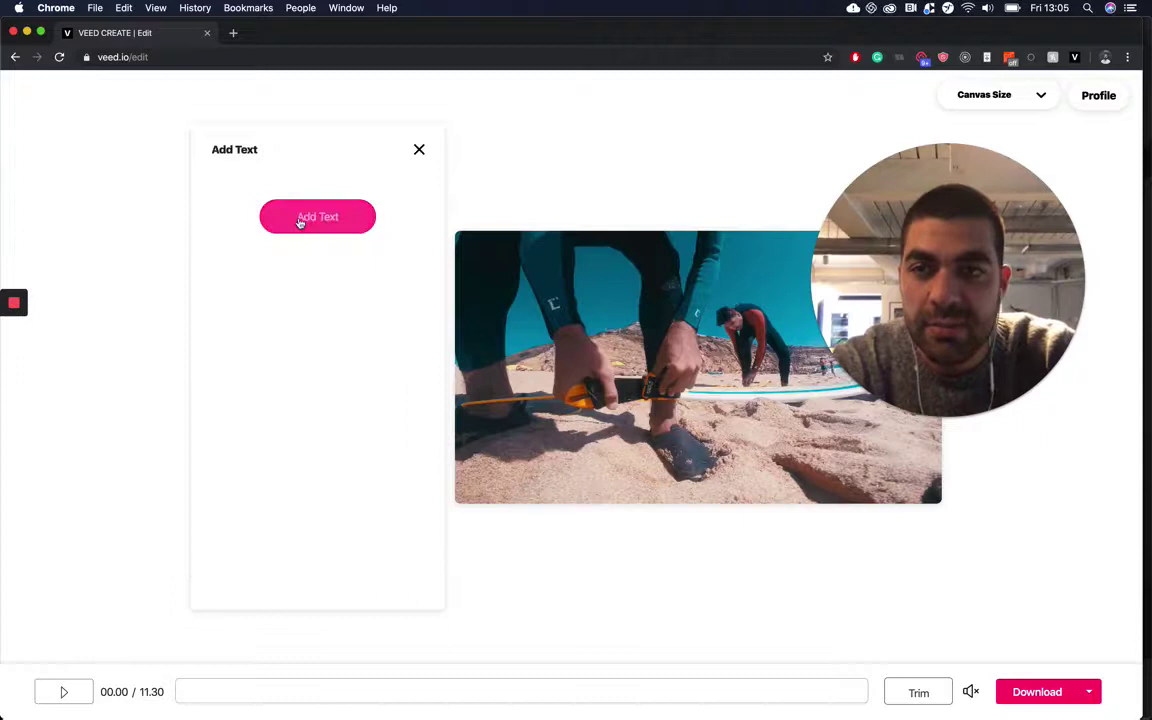
pyautogui.click(419, 150)
pyautogui.click(392, 192)
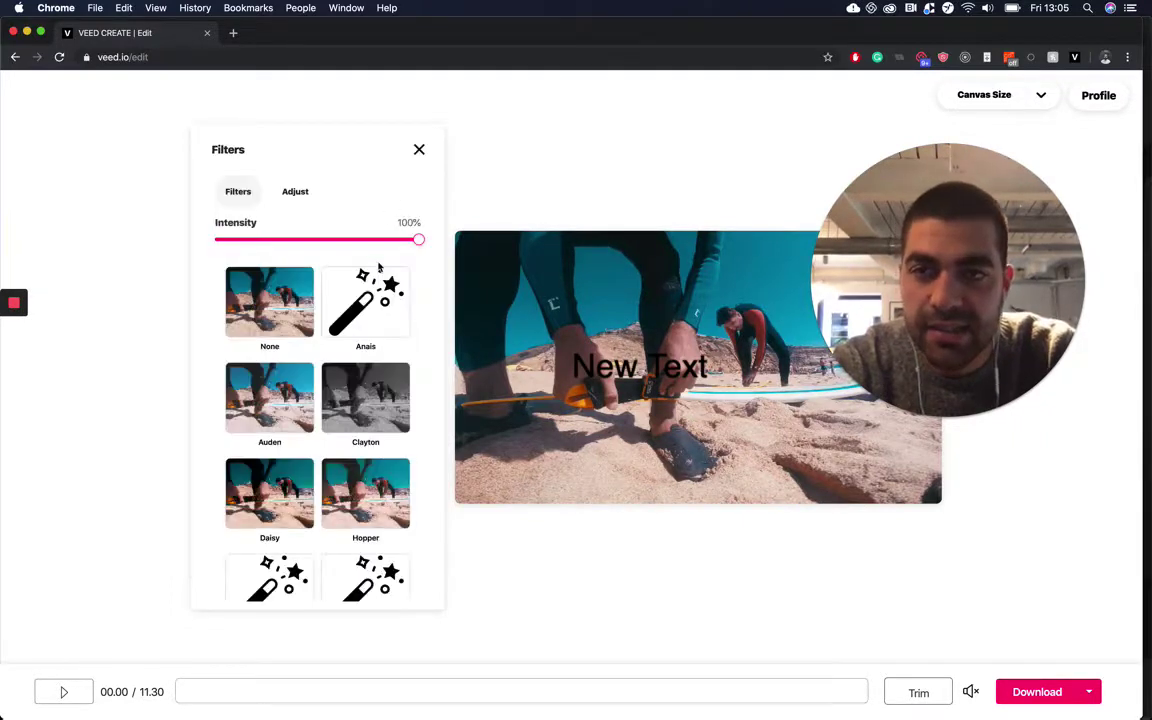
pyautogui.click(419, 150)
# Draw two black freehand scribbles over the lower part of the video.
pyautogui.click(256, 268)
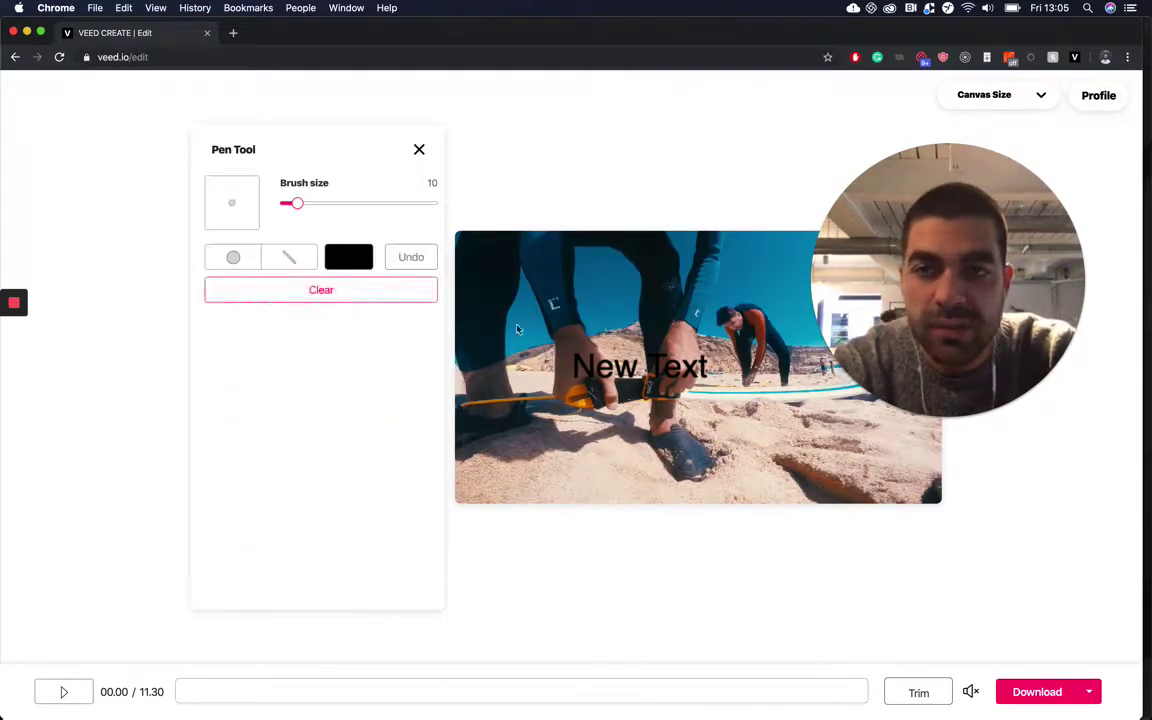
pyautogui.moveTo(538, 455)
pyautogui.mouseDown()
pyautogui.moveTo(640, 500)
pyautogui.moveTo(717, 495)
pyautogui.mouseUp()
pyautogui.moveTo(615, 392); pyautogui.dragTo(612, 502)
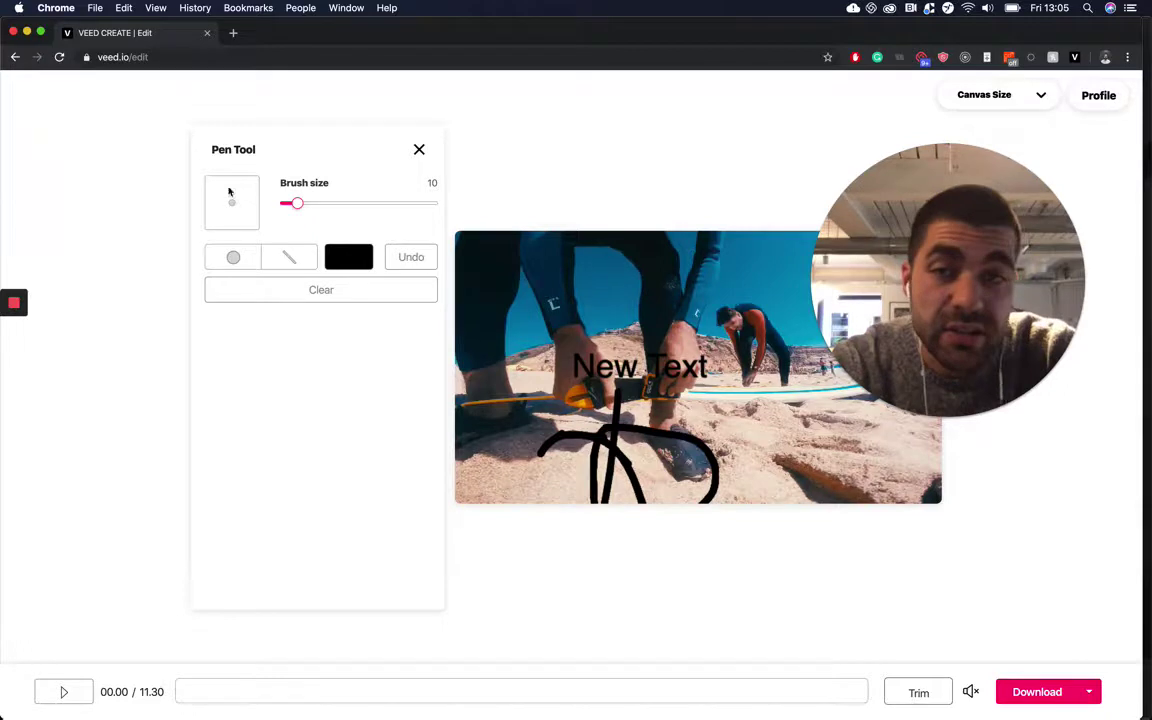
pyautogui.click(419, 150)
# Add a New Text subtitle from the Subtitles tool.
pyautogui.click(316, 334)
pyautogui.click(303, 255)
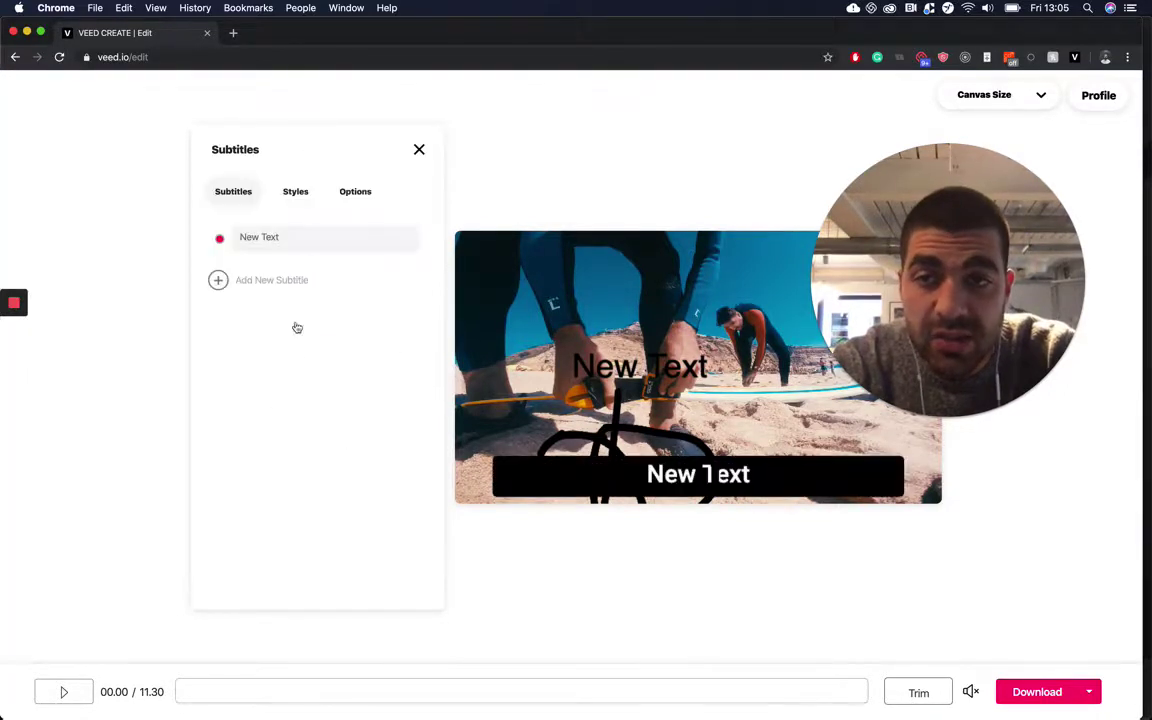
pyautogui.click(419, 148)
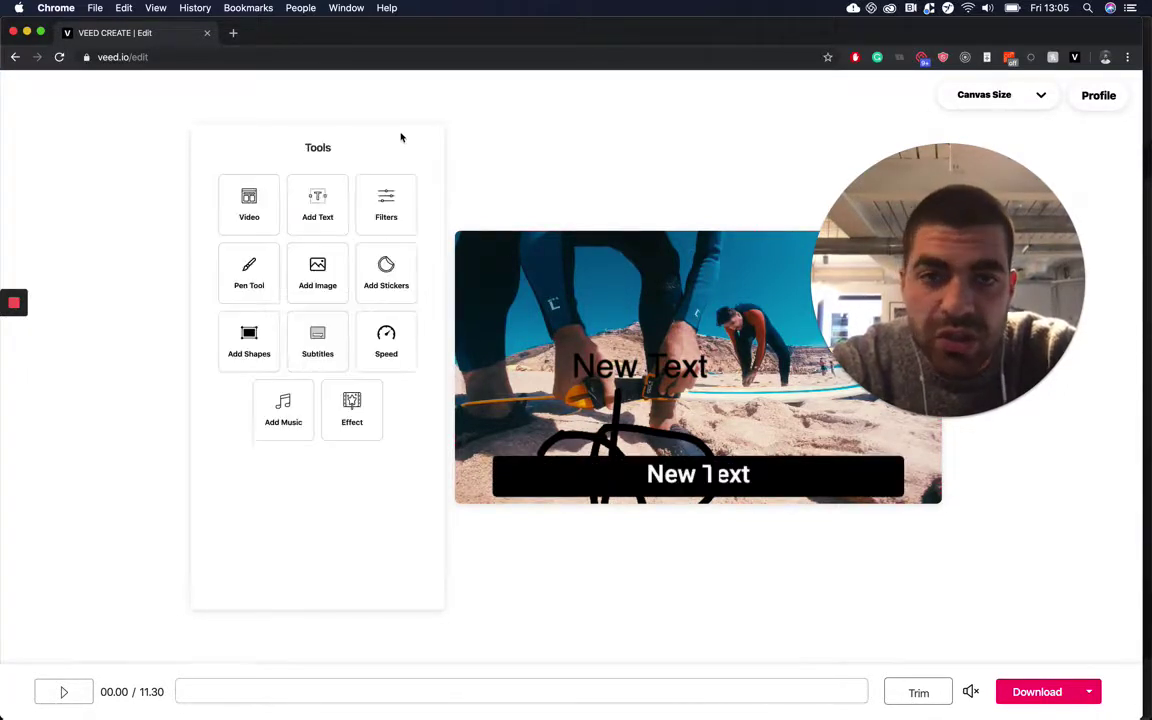
# Try the VHS effect, then apply Filmic while seeking to about 6 seconds.
pyautogui.click(365, 395)
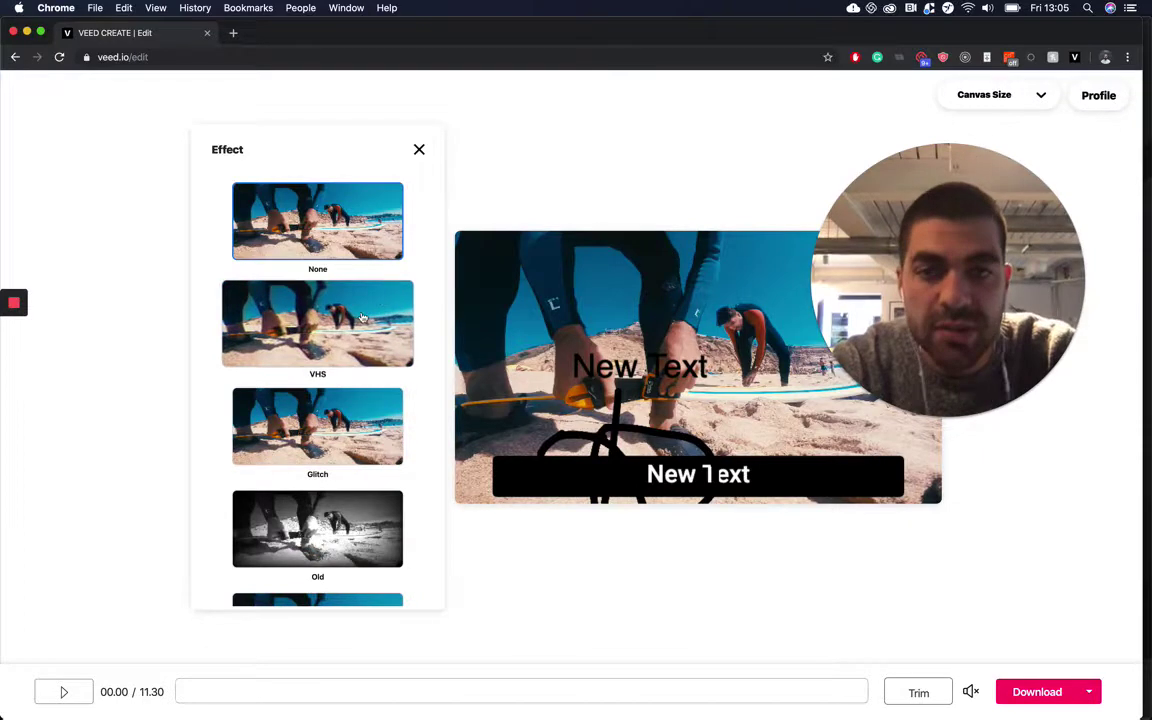
pyautogui.click(319, 343)
pyautogui.click(386, 682)
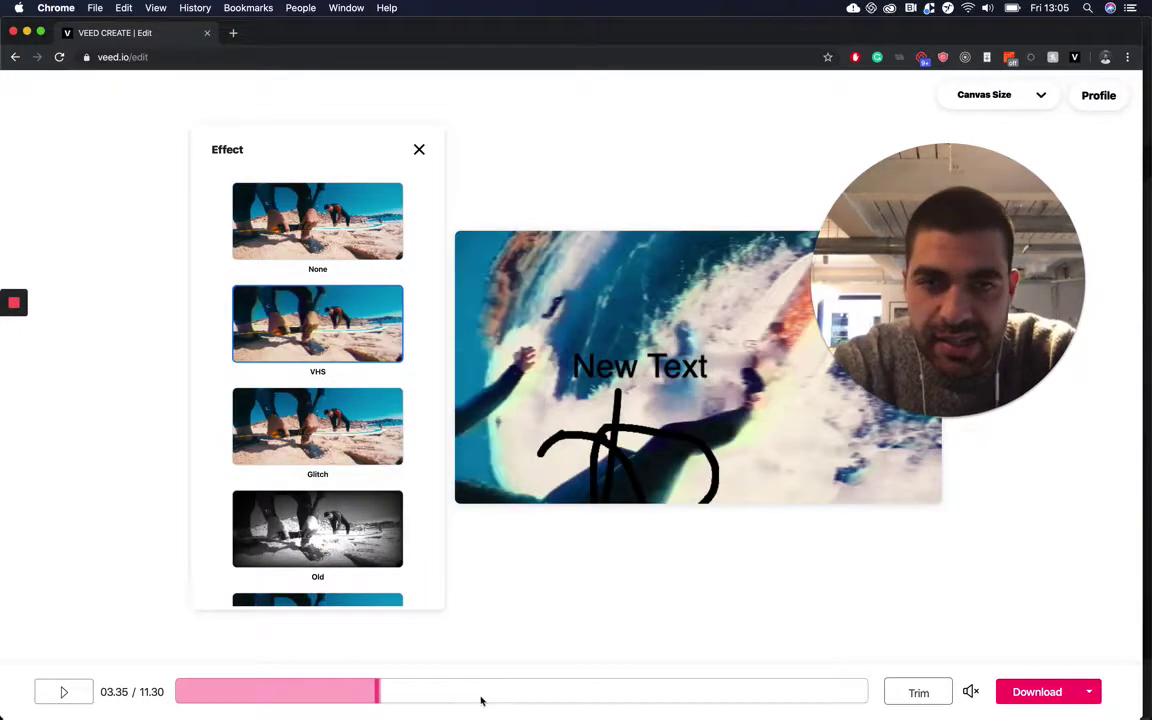
pyautogui.click(471, 691)
pyautogui.scroll(-3, 317, 430)
pyautogui.click(317, 443)
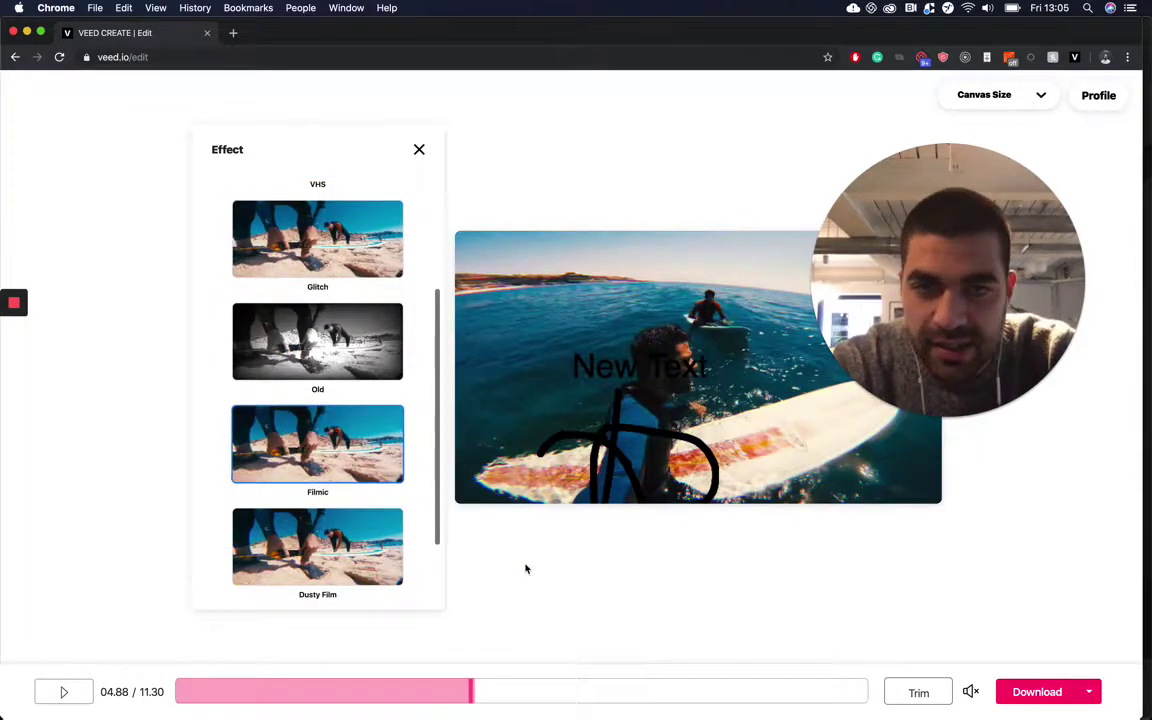
pyautogui.click(543, 692)
# Drag New Text to the video's top and delete both uploaded custom fonts in Settings.
pyautogui.click(658, 378)
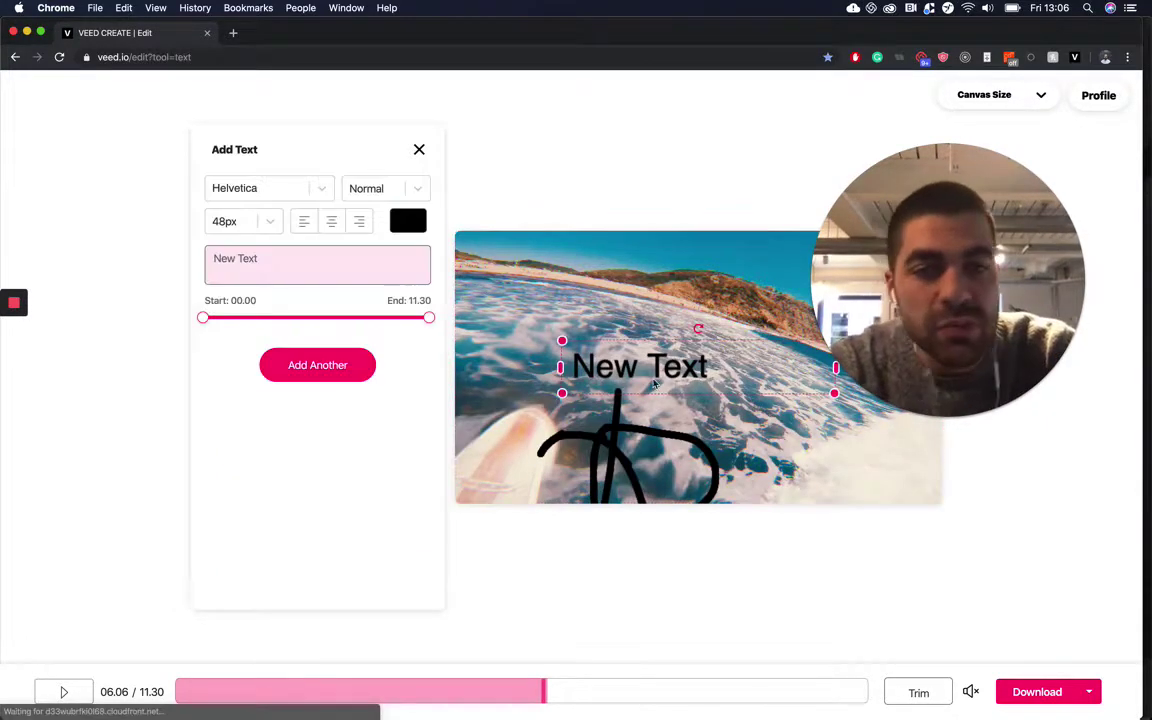
pyautogui.moveTo(658, 378); pyautogui.dragTo(603, 300)
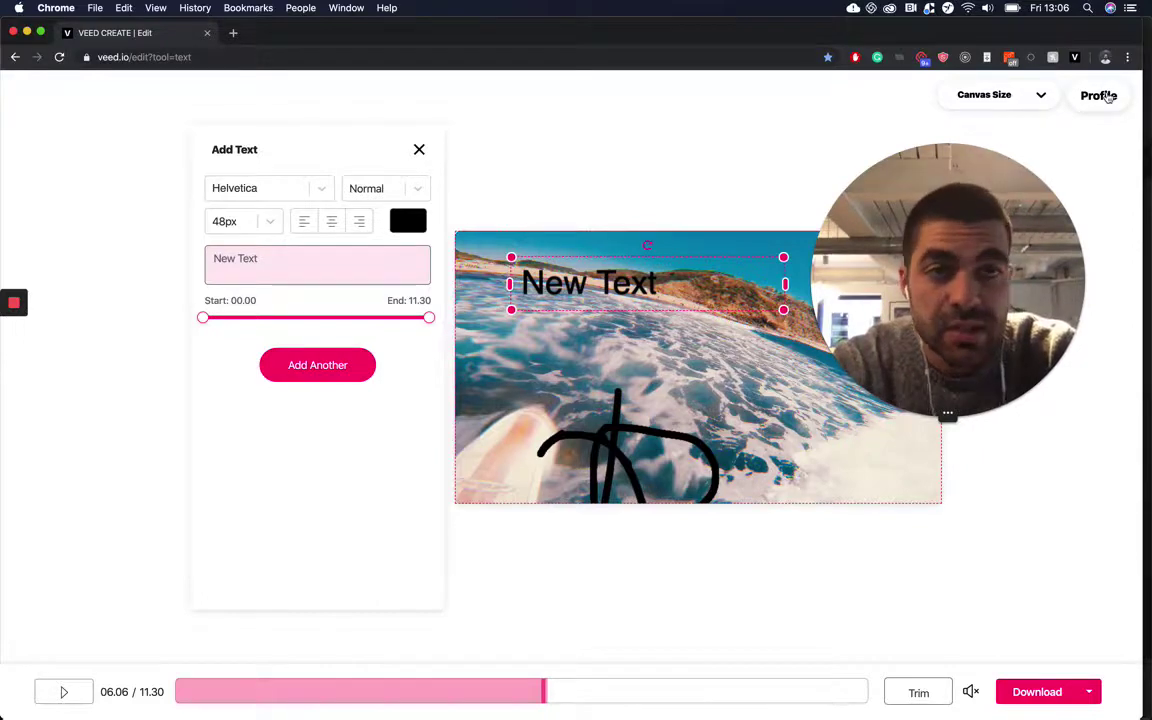
pyautogui.click(1105, 98)
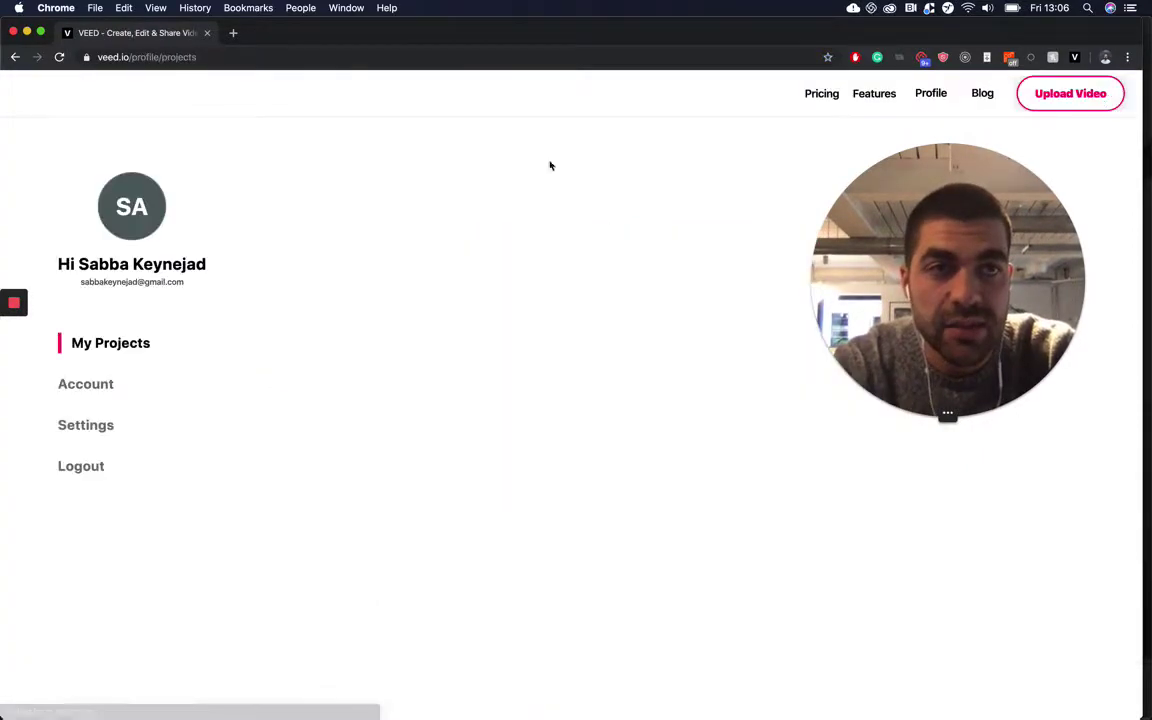
pyautogui.click(96, 432)
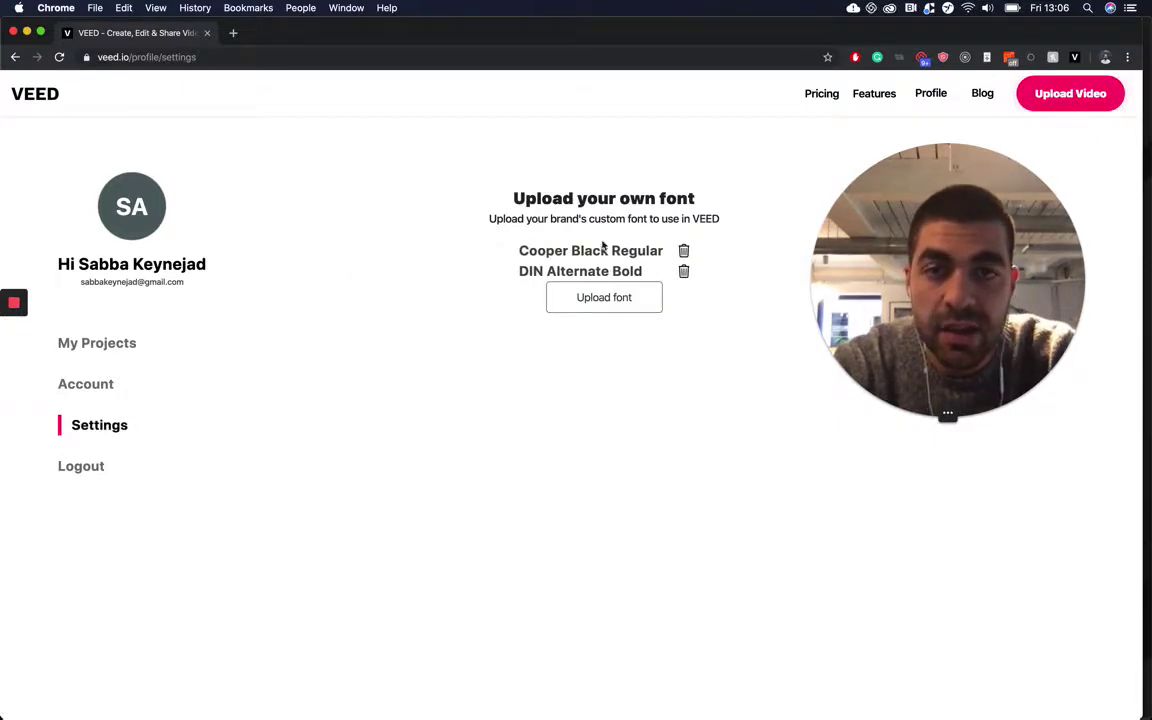
pyautogui.click(684, 253)
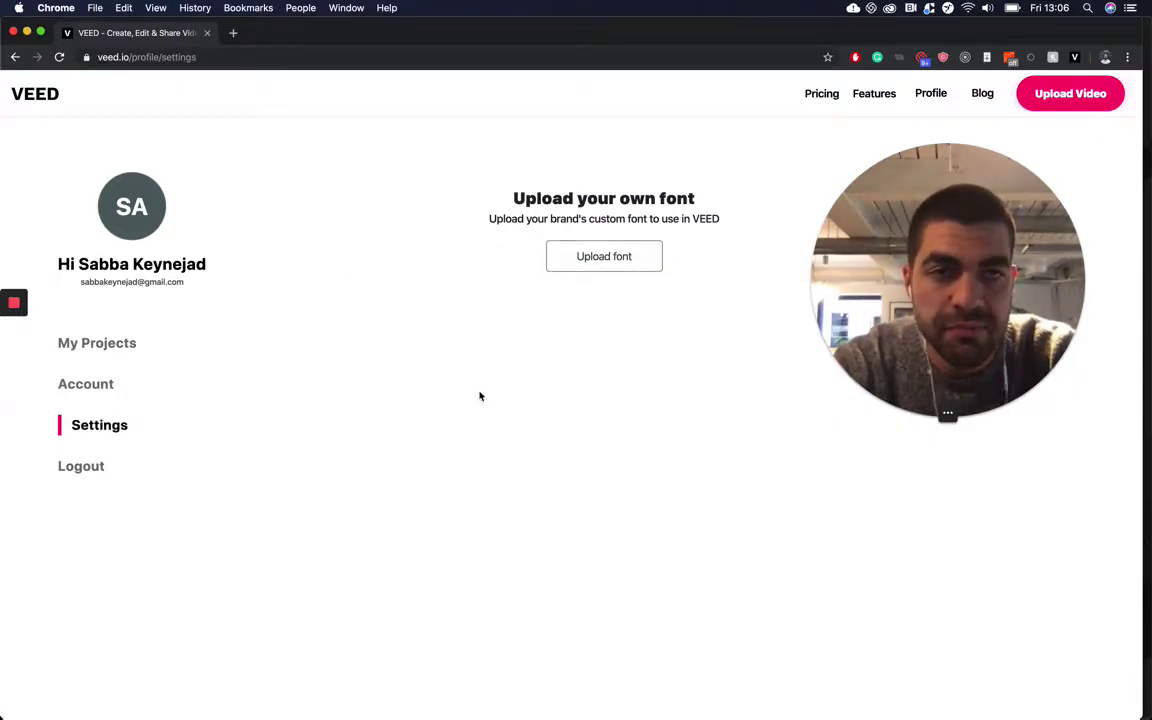
# Bring Font Book forward via app switching and Spotlight, shifting its window right.
pyautogui.press('super+Tab')
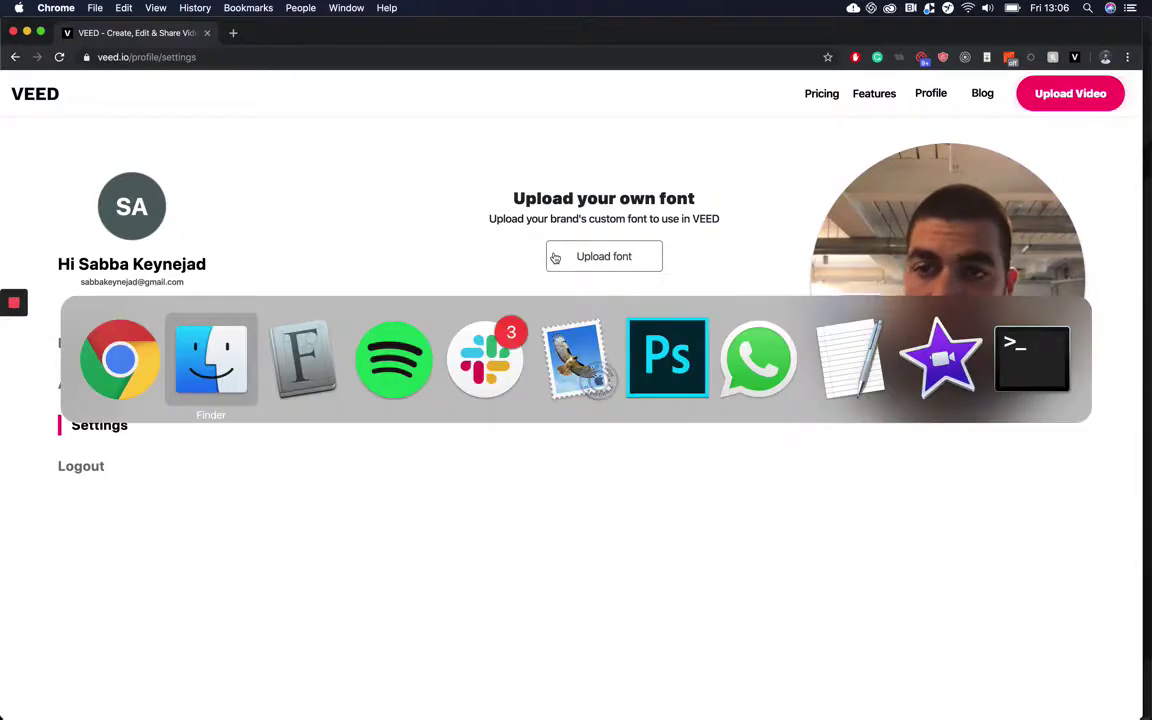
pyautogui.press('super+Tab')
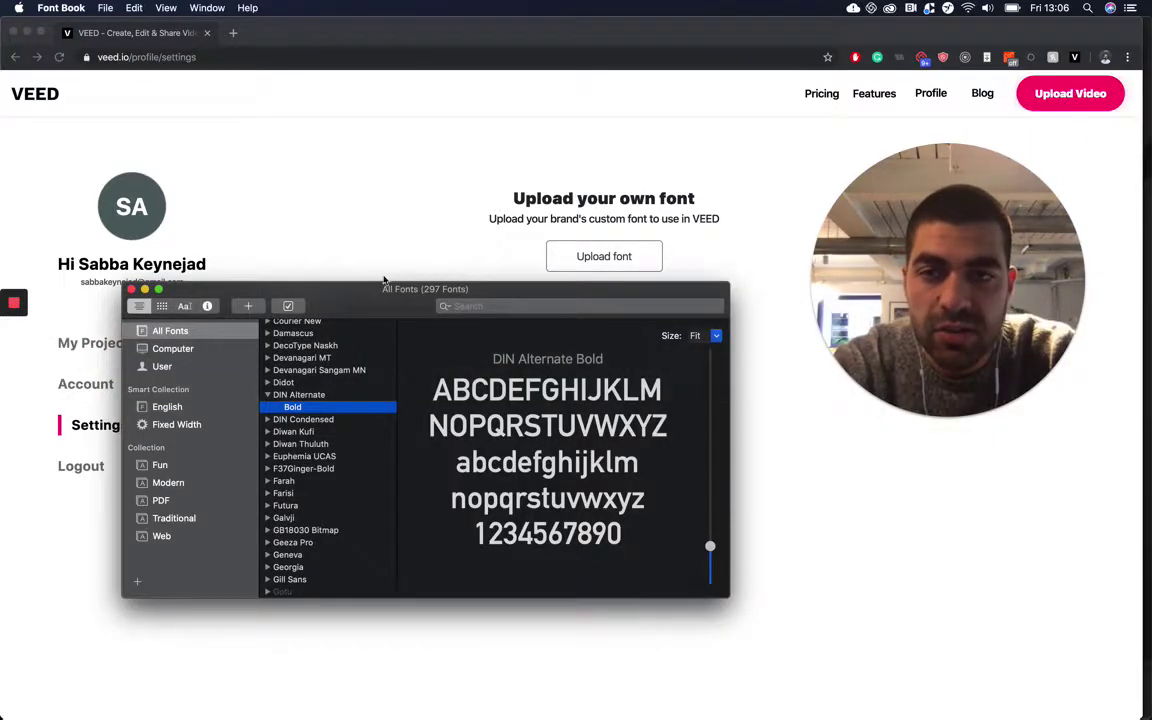
pyautogui.press('super+space')
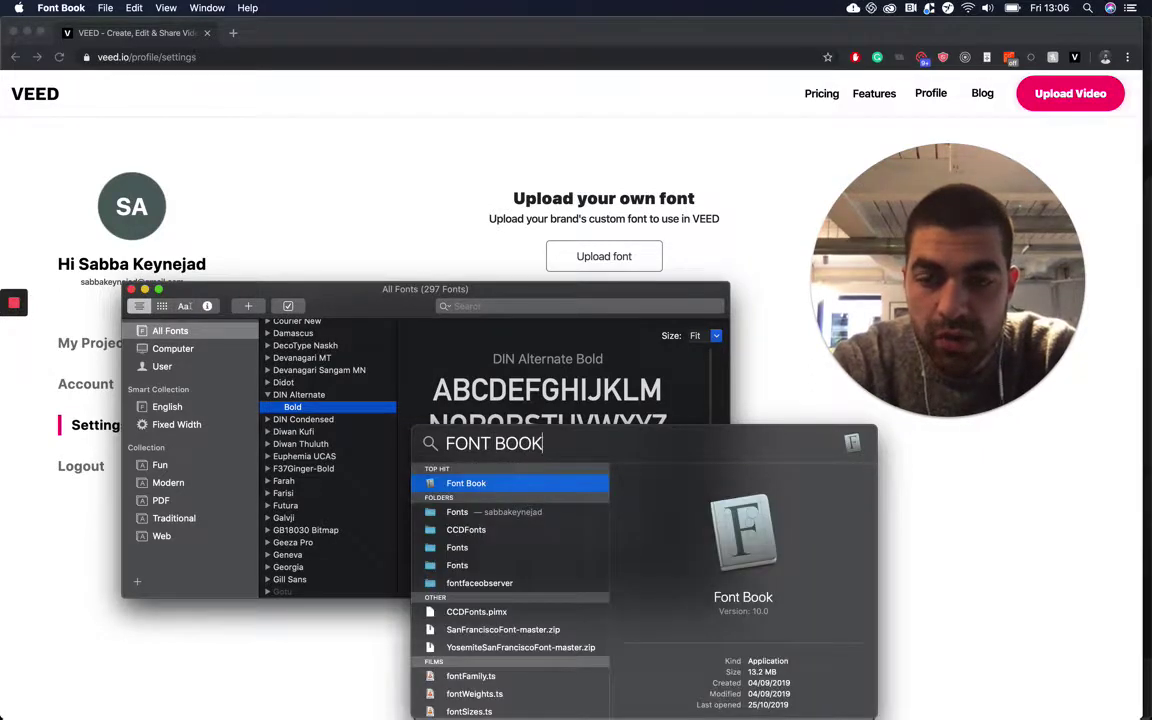
pyautogui.press('Return')
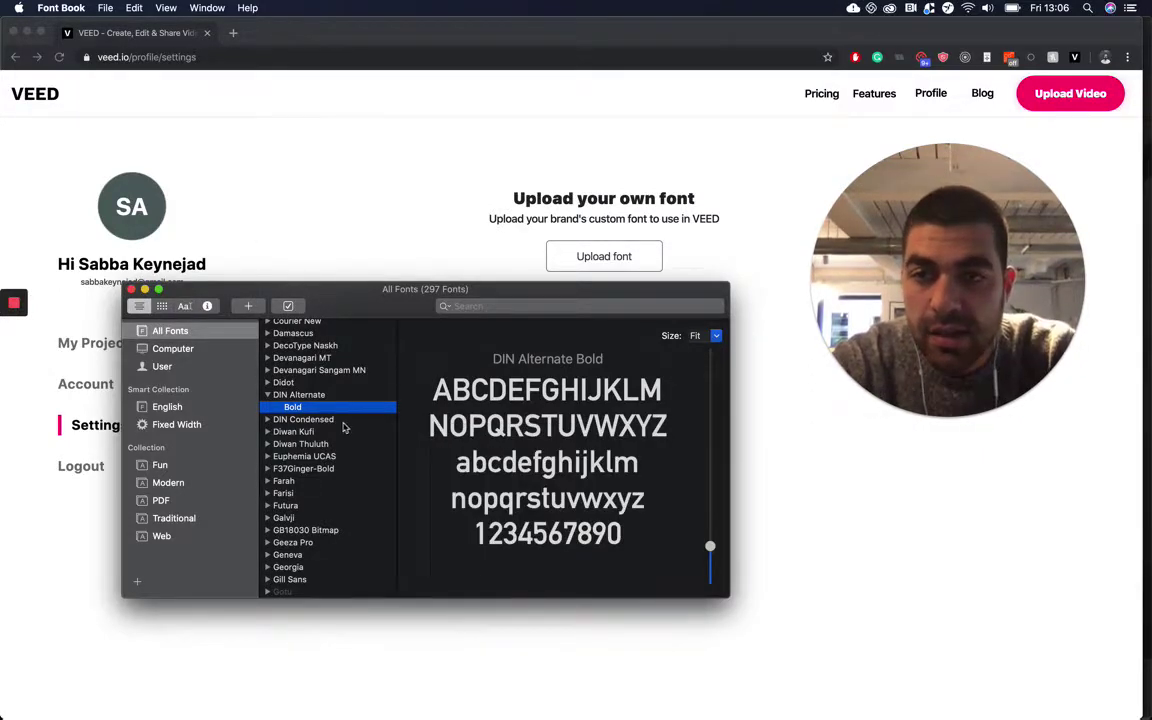
pyautogui.scroll(2, 330, 422)
pyautogui.scroll(1, 315, 416)
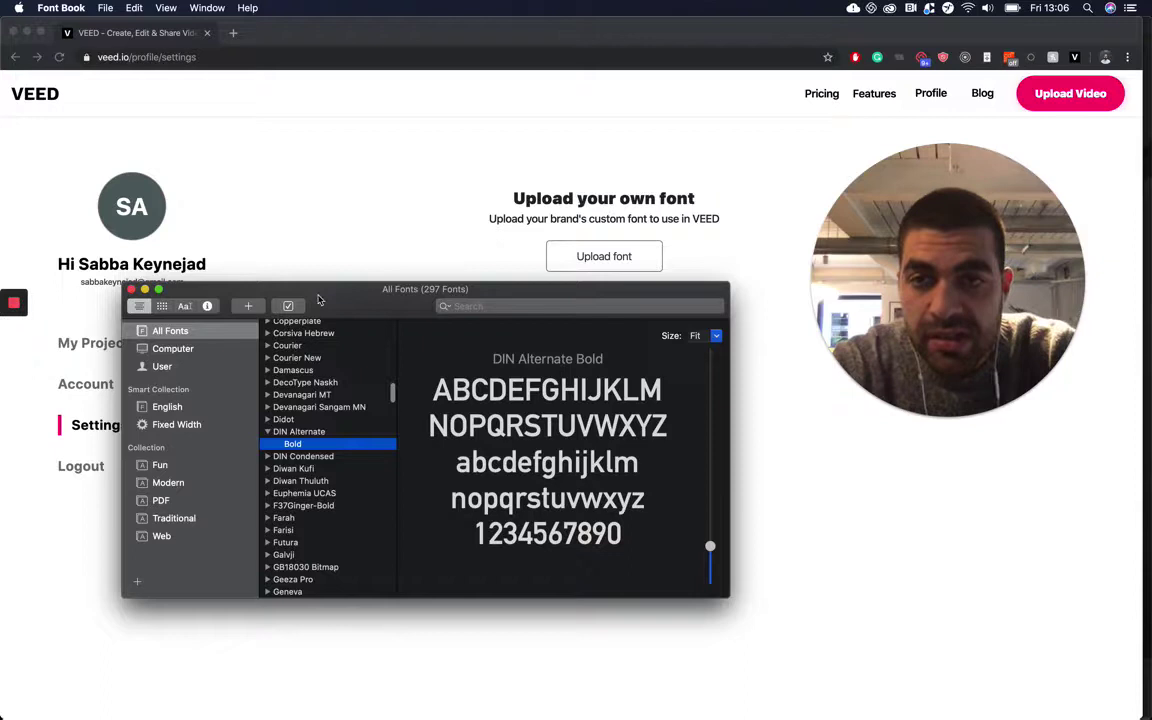
pyautogui.moveTo(319, 299); pyautogui.dragTo(430, 296)
# Start a VEED font upload, then right-click DIN Alternate Bold in Font Book.
pyautogui.click(579, 255)
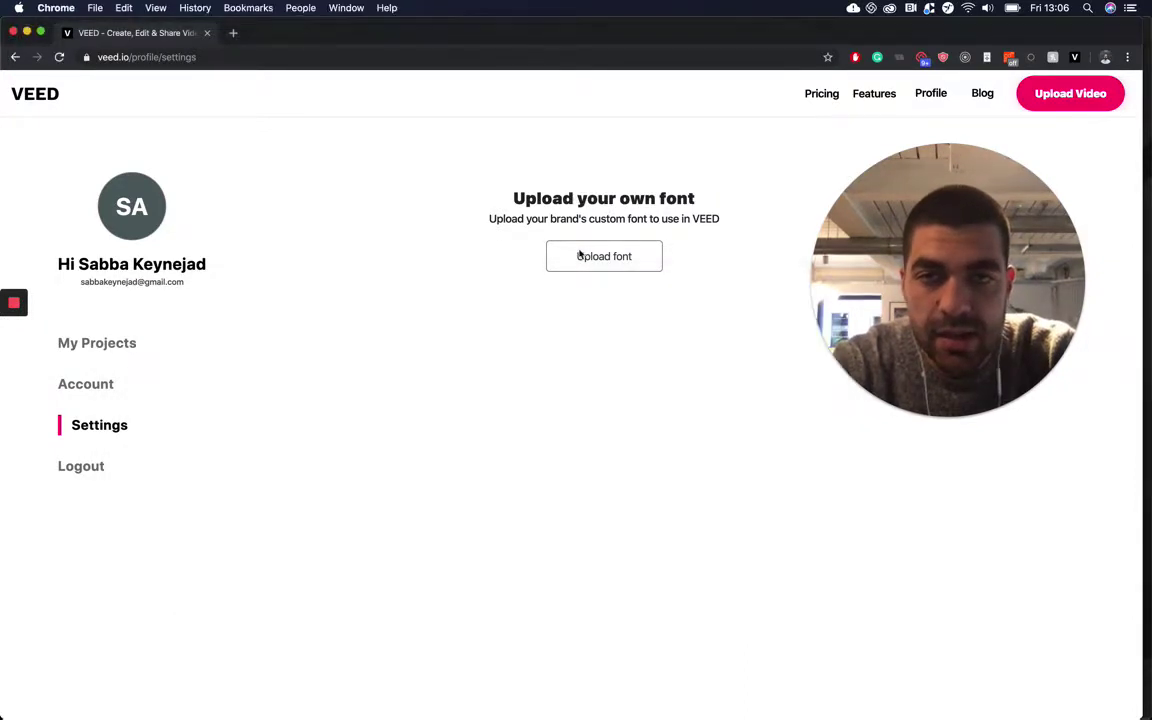
pyautogui.click(587, 257)
pyautogui.press('super+Tab')
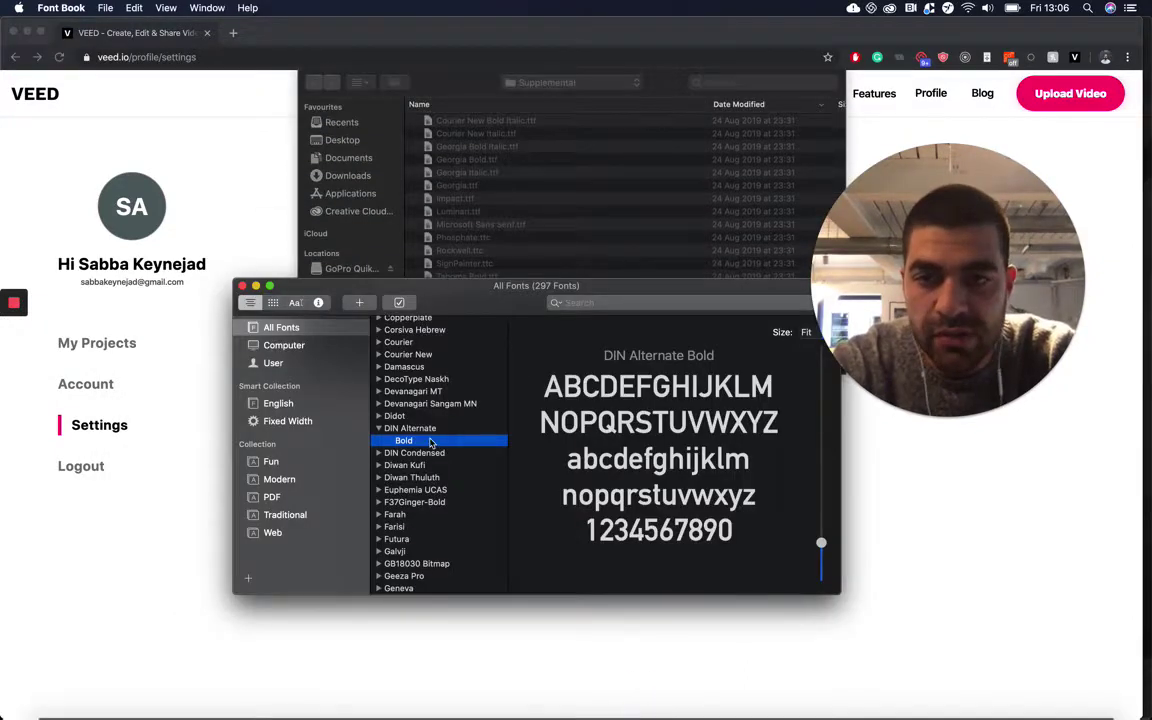
pyautogui.rightClick(431, 442)
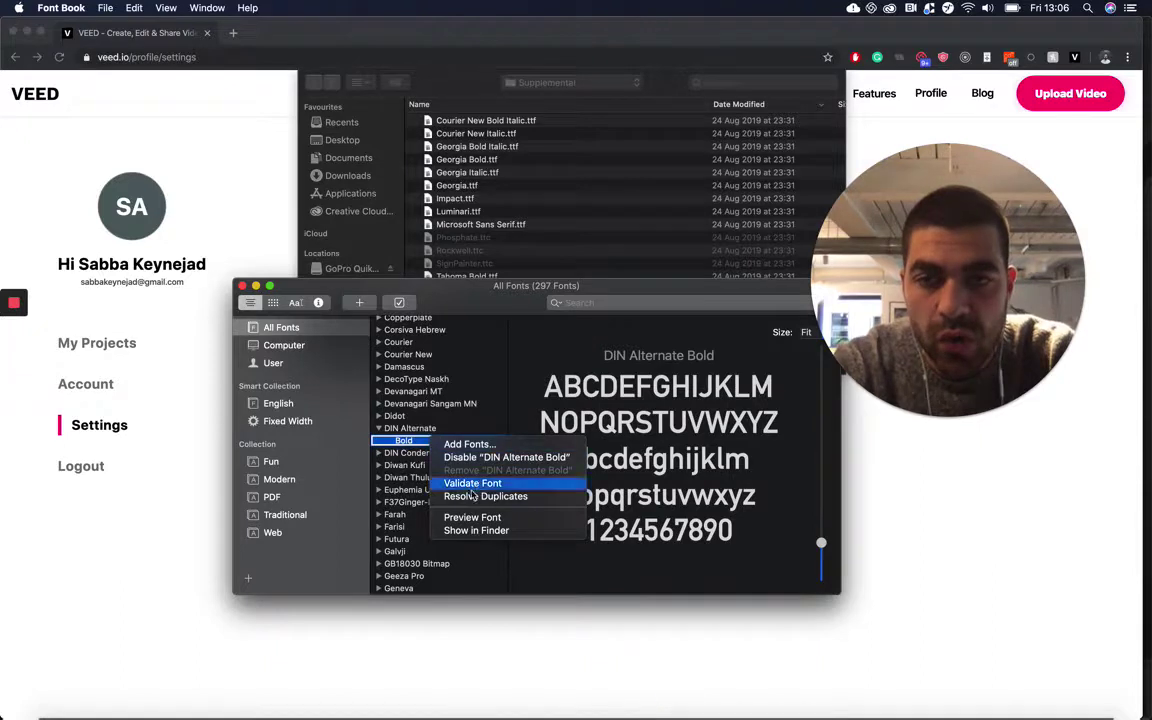
# Reveal DIN Alternate Bold.ttf in Finder, Quick Look it, and drag it into the upload dialog.
pyautogui.click(474, 531)
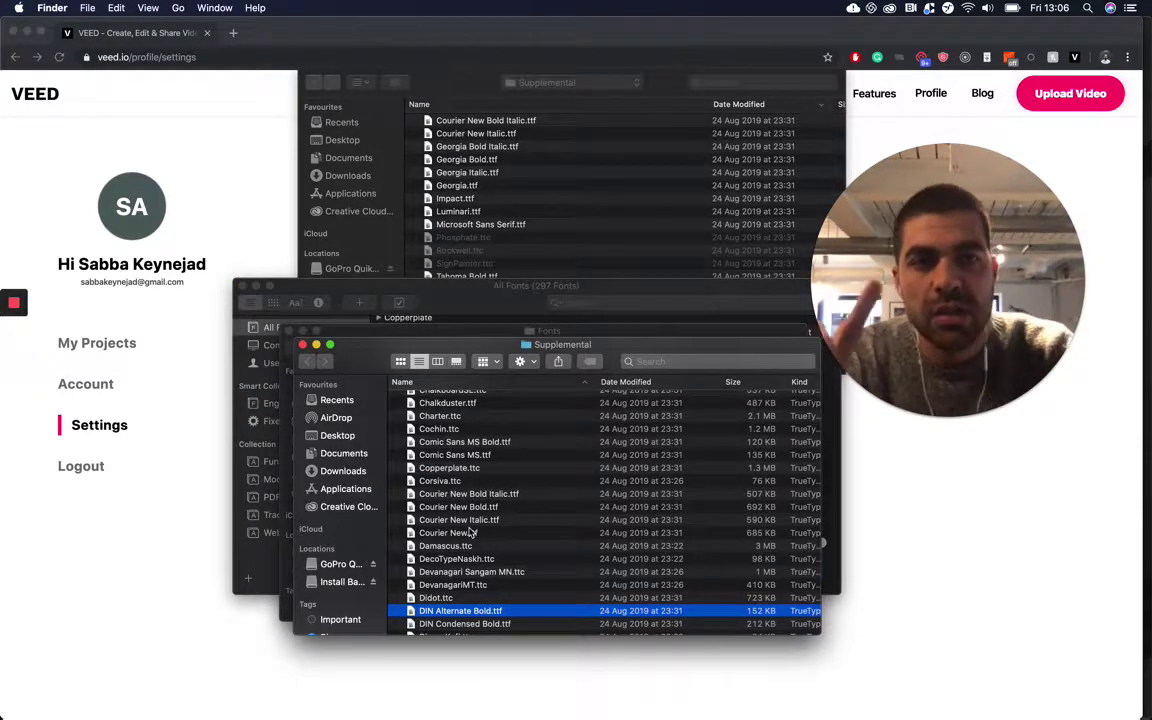
pyautogui.press('space')
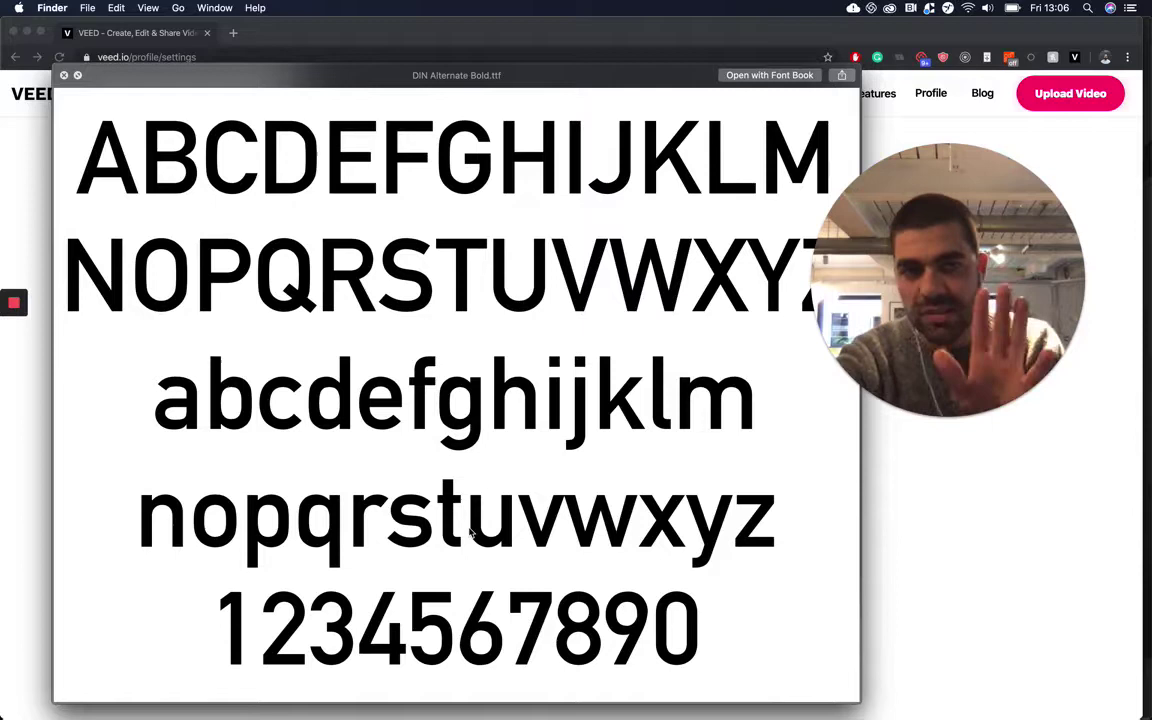
pyautogui.press('space')
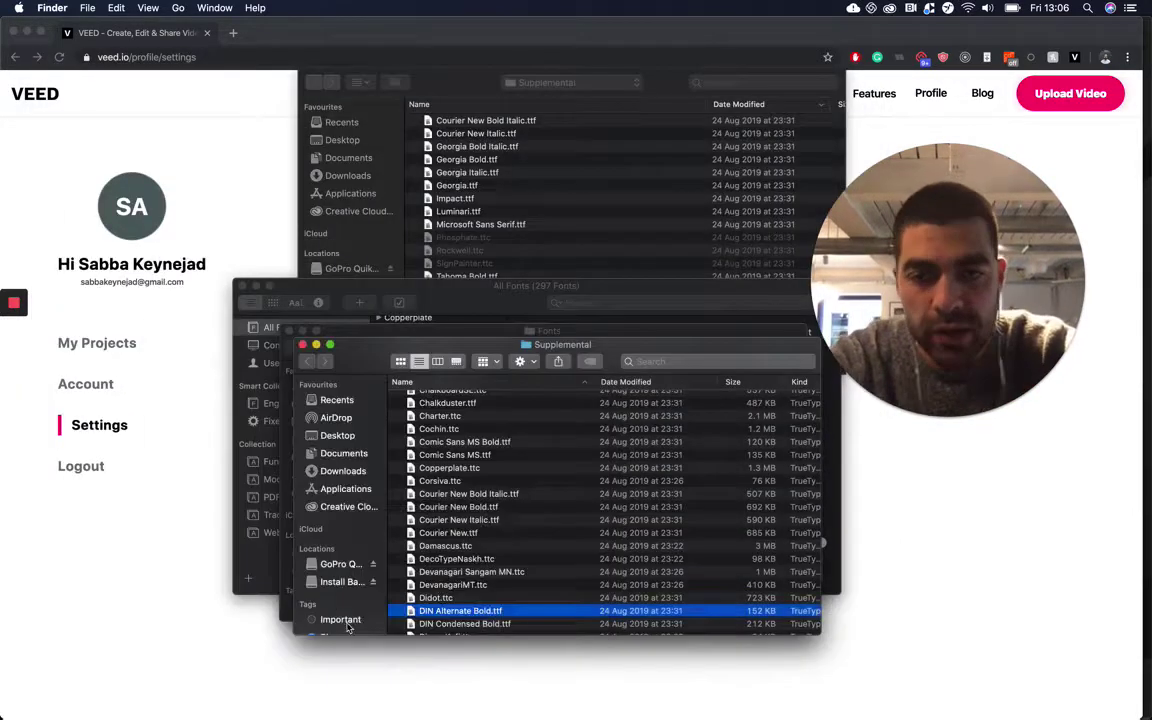
pyautogui.moveTo(498, 476); pyautogui.dragTo(456, 235)
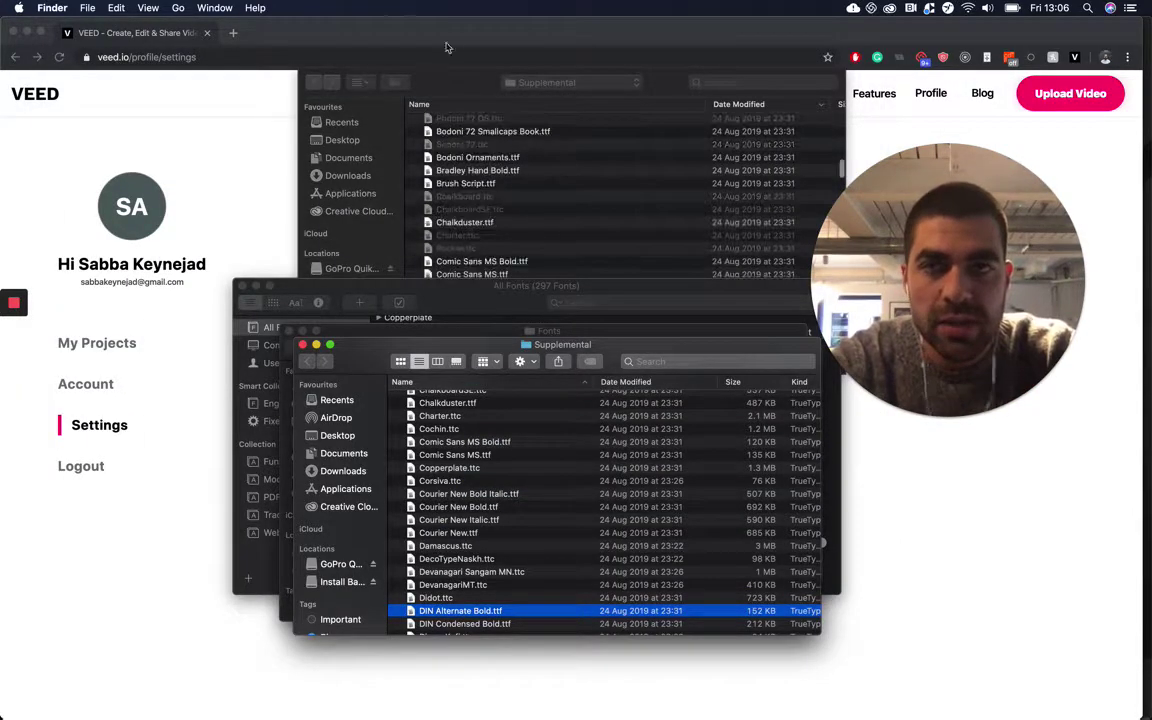
# Upload DIN Alternate Bold.ttf keeping its name, then start another font upload.
pyautogui.click(452, 86)
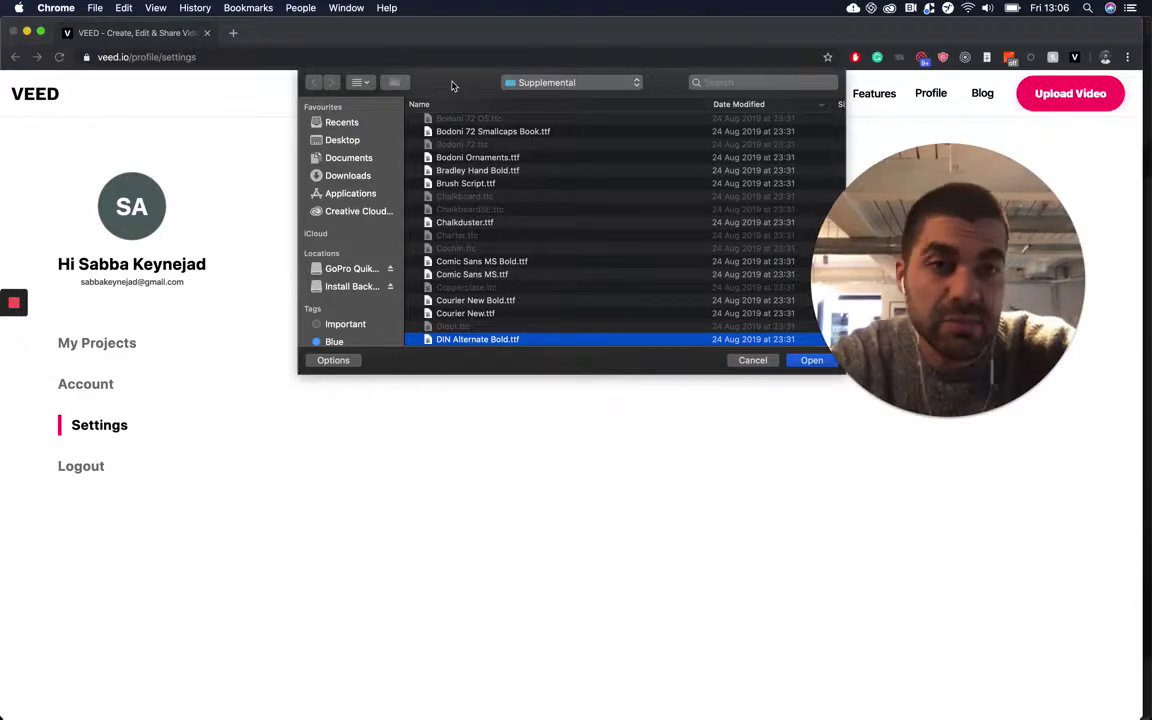
pyautogui.press('Return')
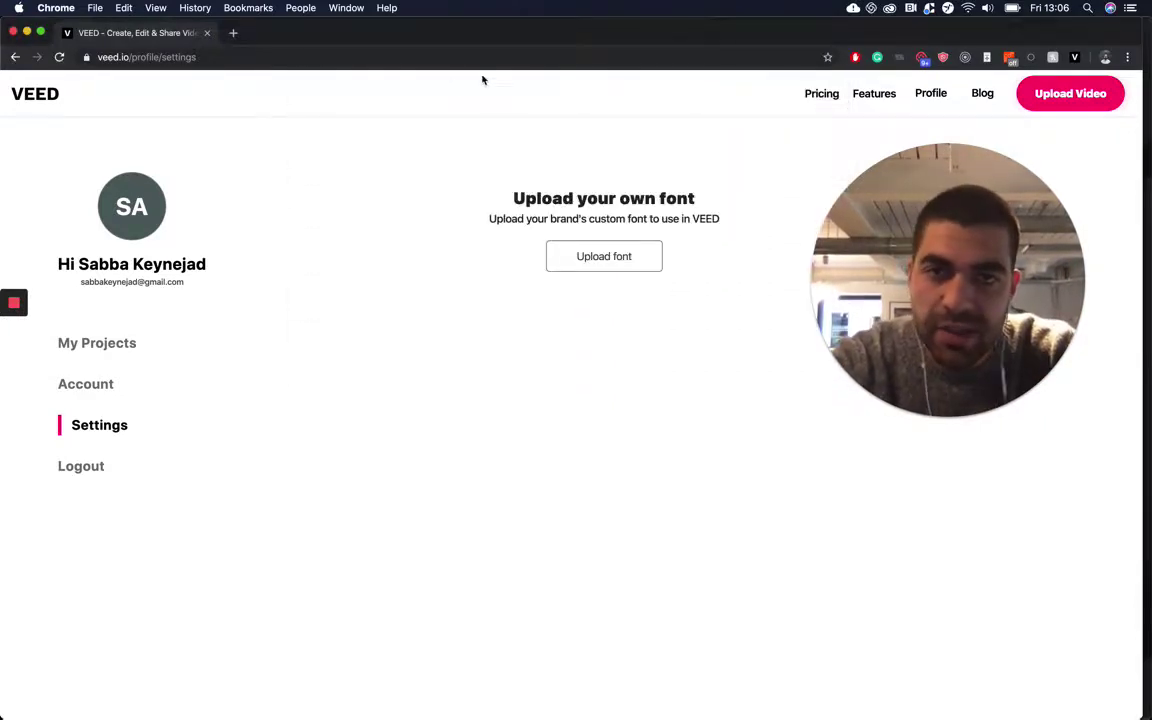
pyautogui.doubleClick(551, 247)
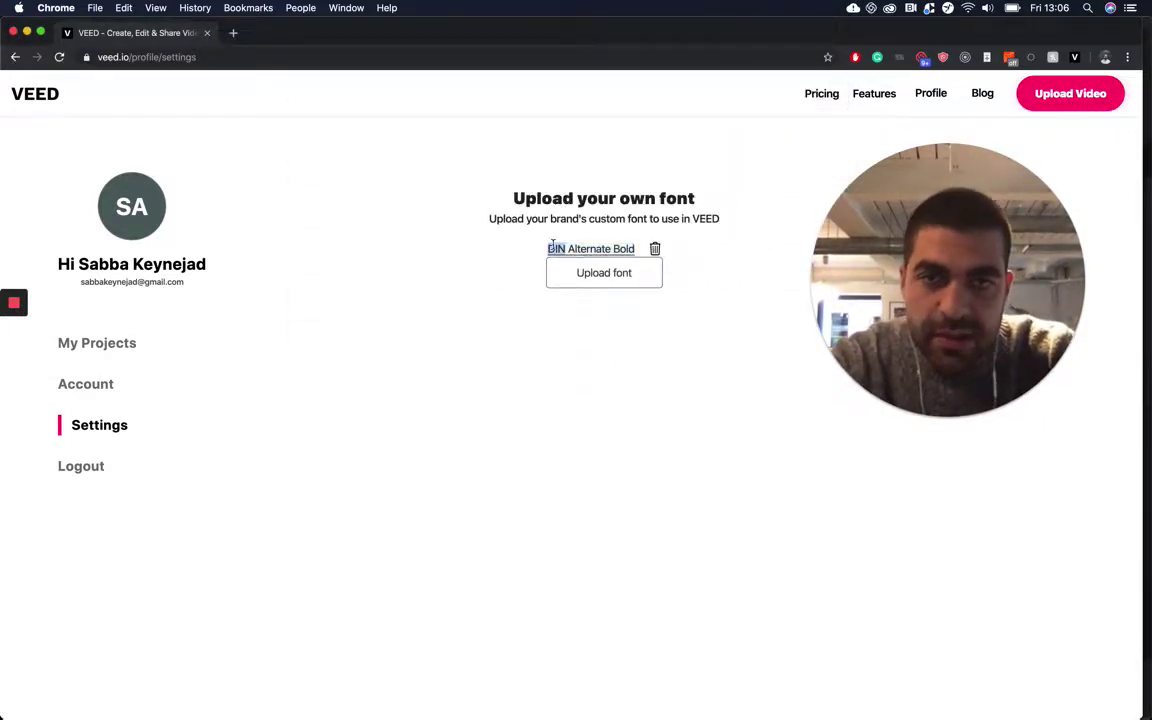
pyautogui.click(552, 347)
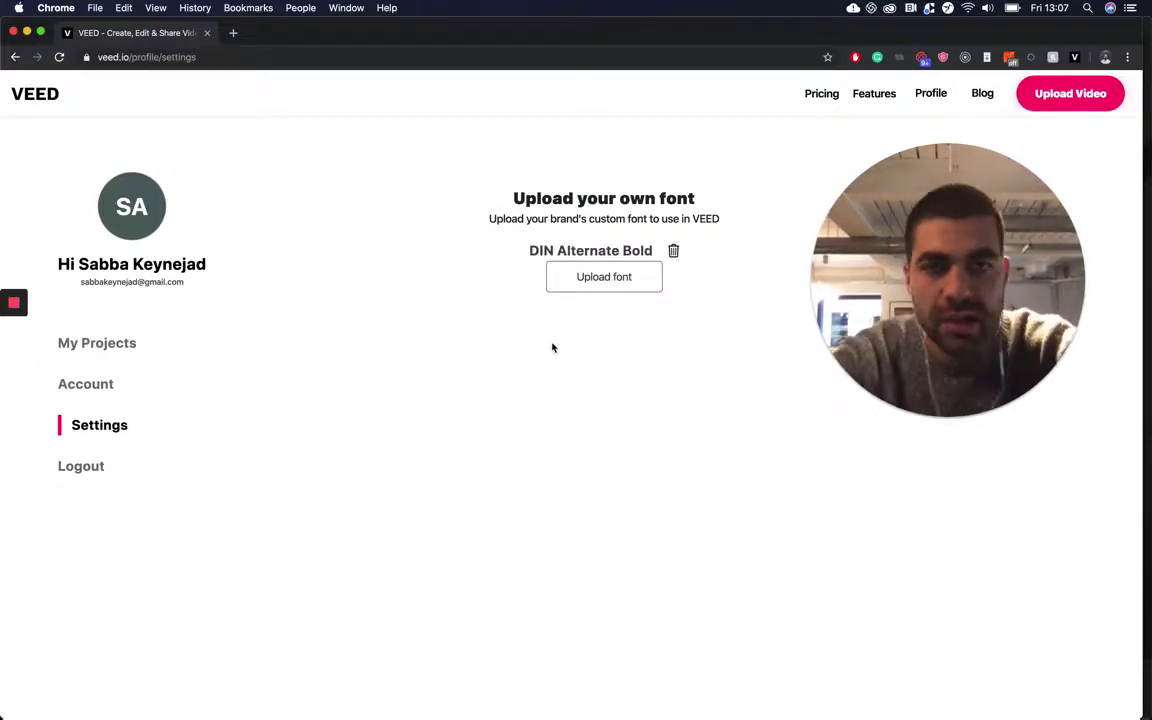
pyautogui.click(620, 285)
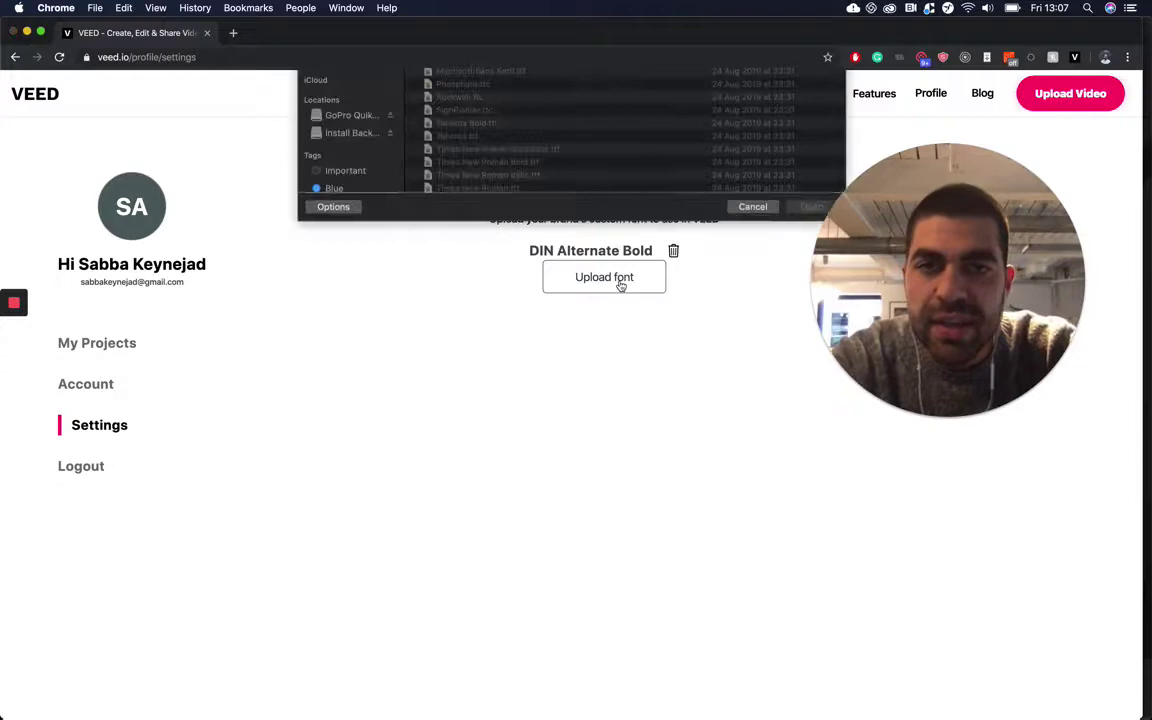
# Preview Comic Sans MS Bold and regular Comic Sans MS in the Supplemental folder.
pyautogui.press('super+Tab')
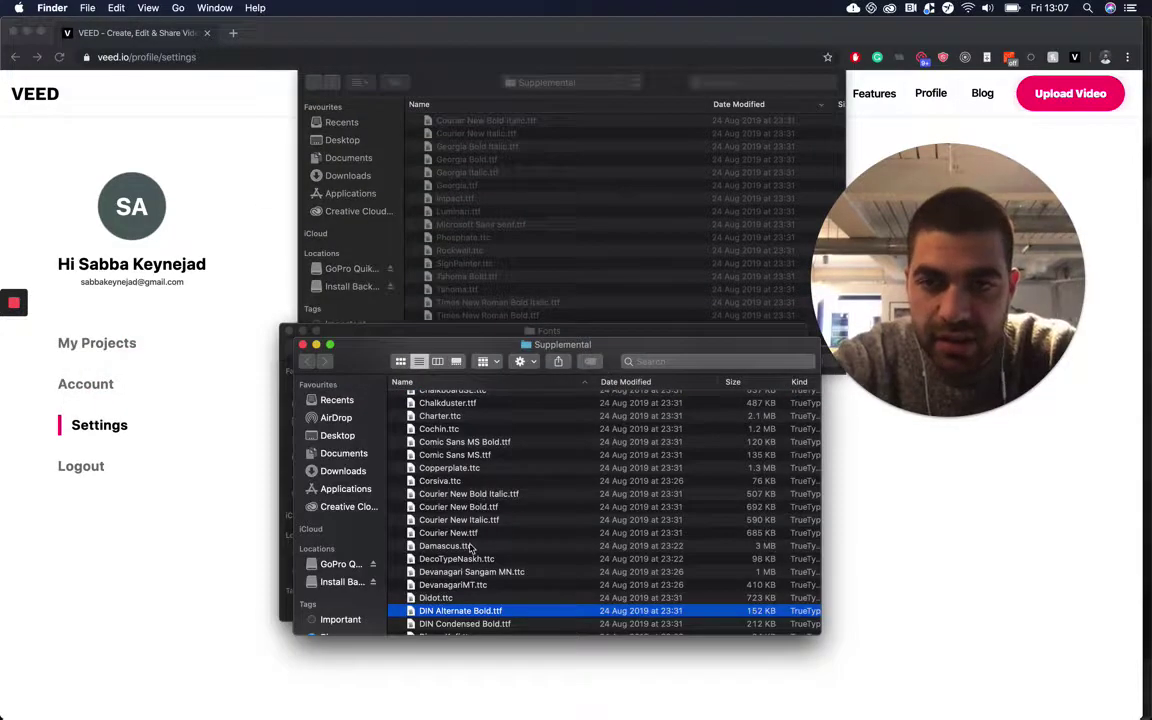
pyautogui.click(458, 440)
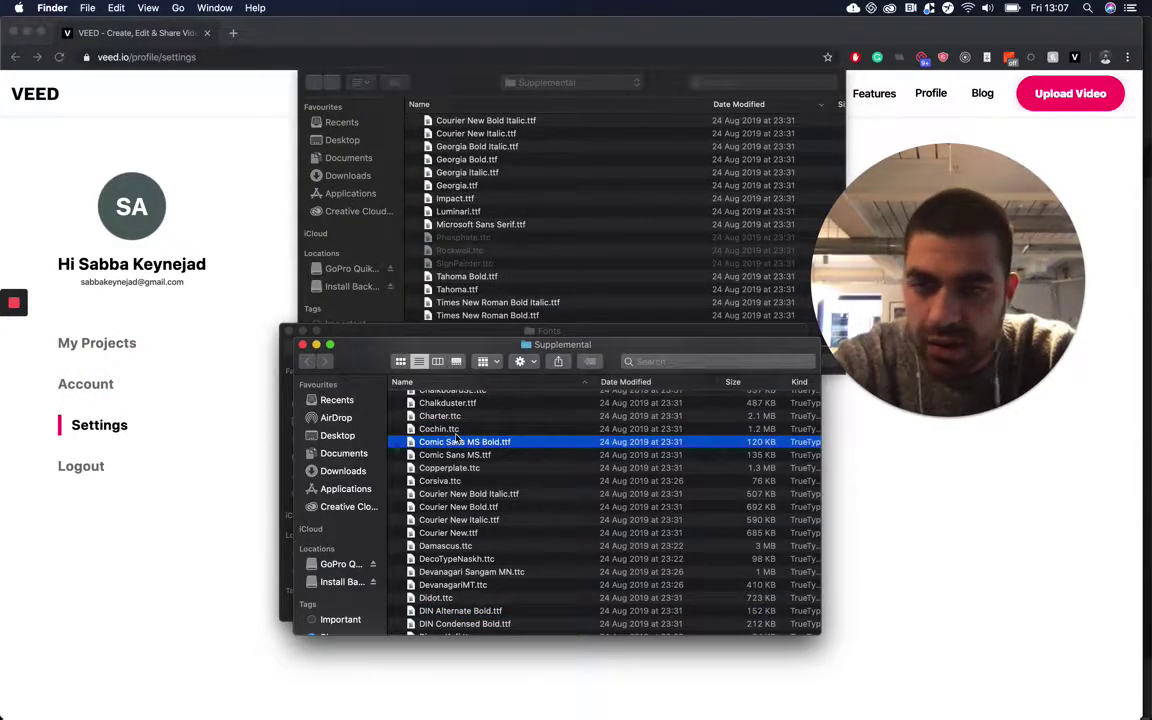
pyautogui.press('space')
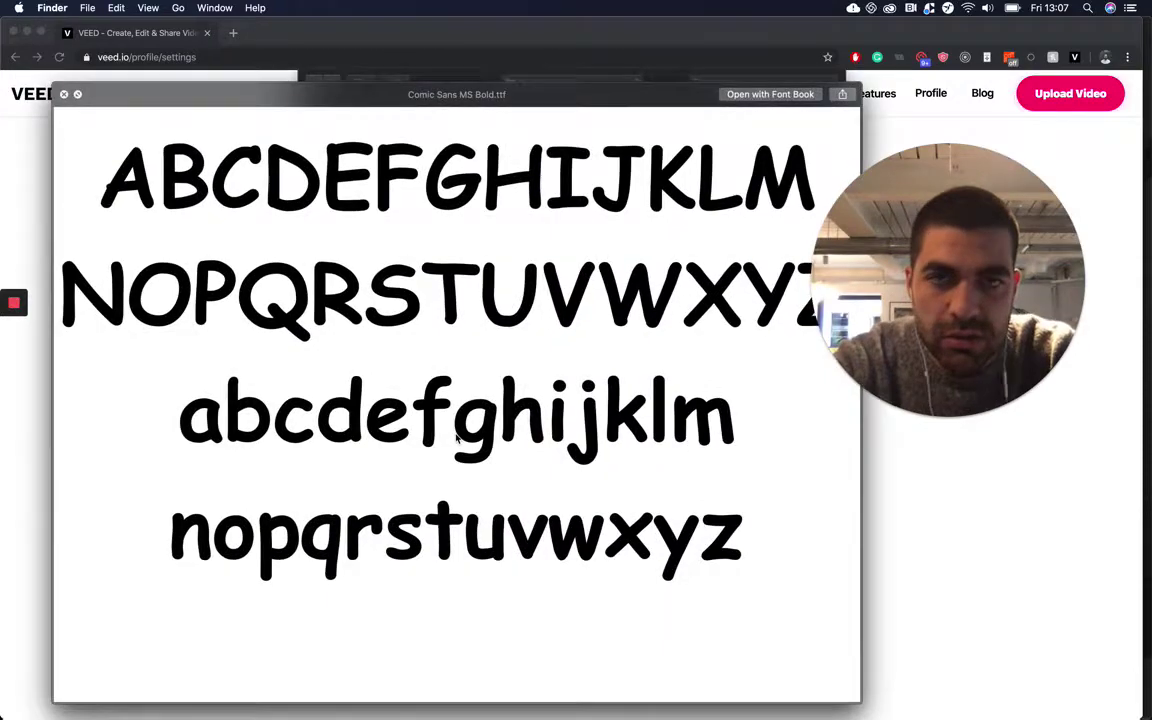
pyautogui.press('space')
pyautogui.press('Down')
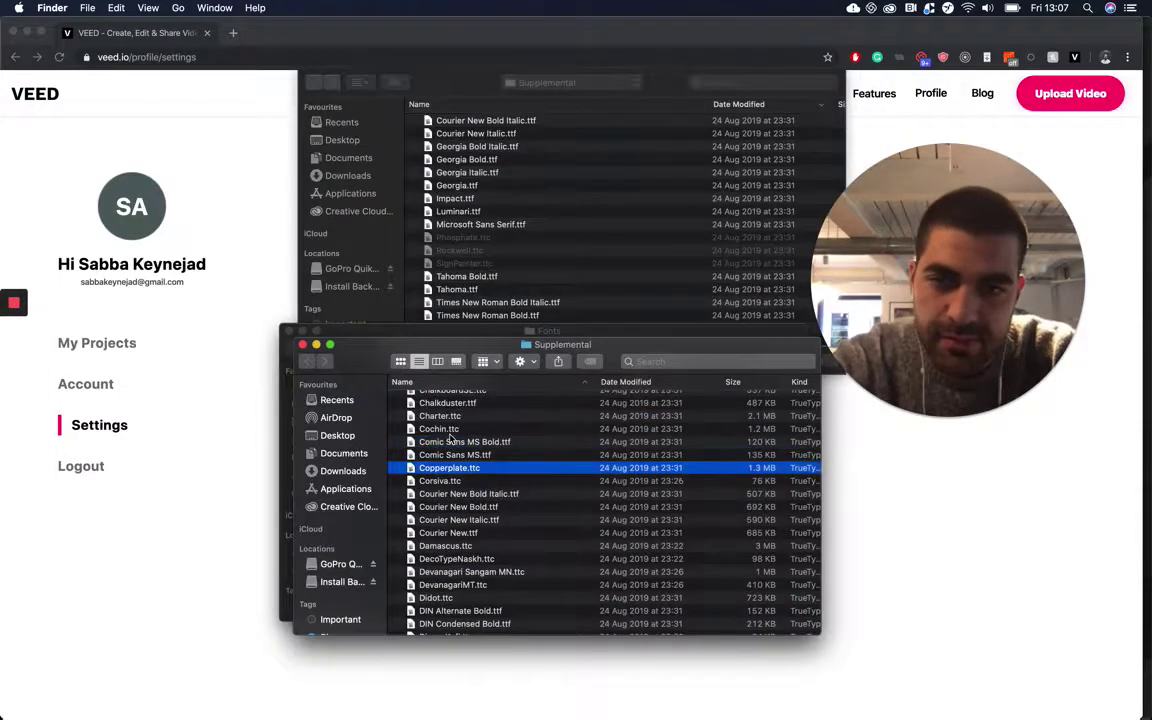
pyautogui.press('space')
pyautogui.press('space')
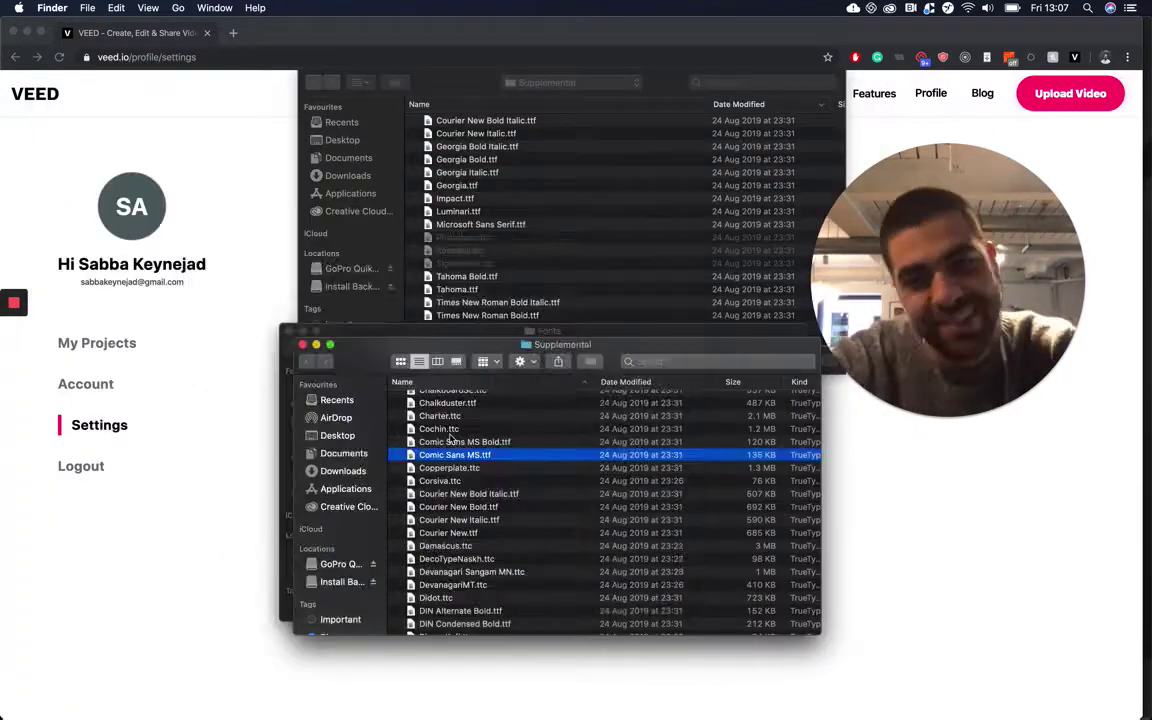
# Scroll up the Supplemental folder and preview the BigCaslon font.
pyautogui.scroll(2, 468, 430)
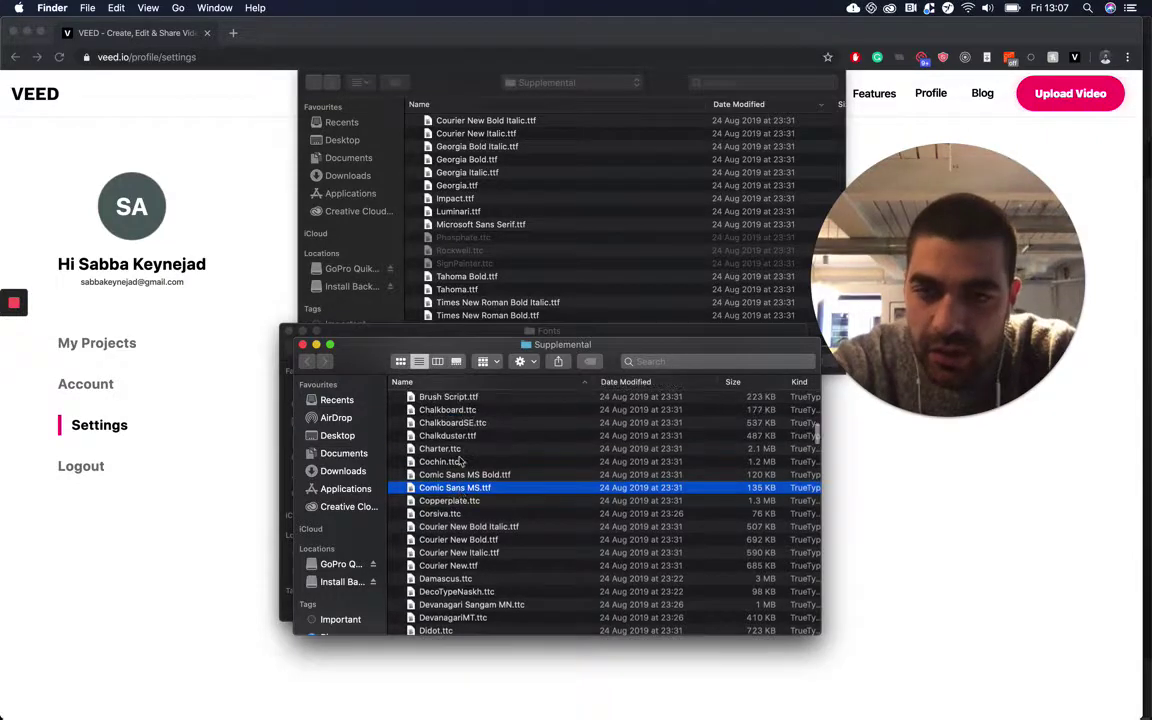
pyautogui.scroll(2, 465, 430)
pyautogui.scroll(1, 460, 430)
pyautogui.scroll(2, 454, 430)
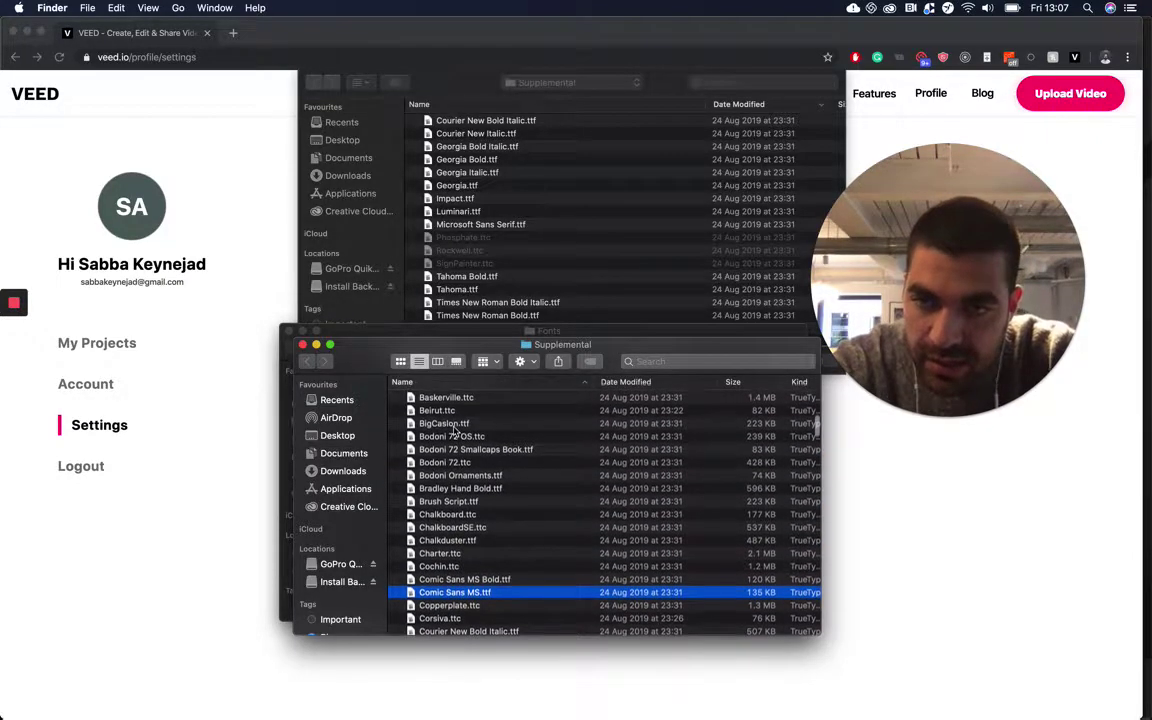
pyautogui.click(453, 424)
pyautogui.press('space')
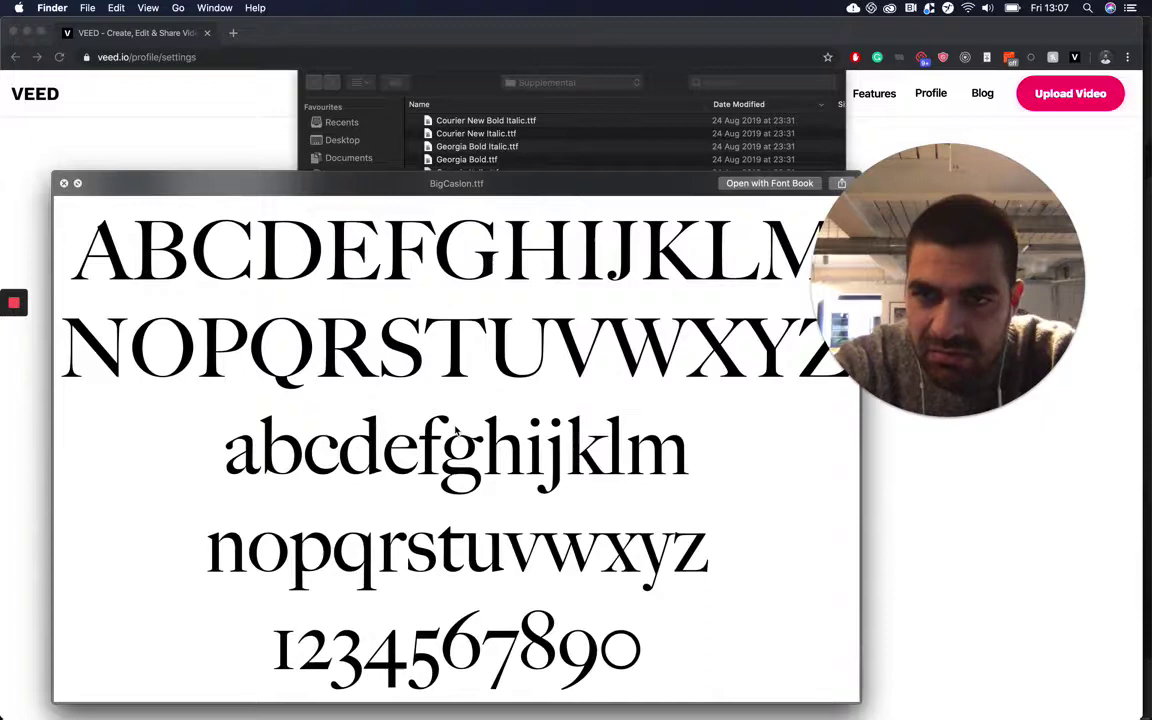
pyautogui.press('space')
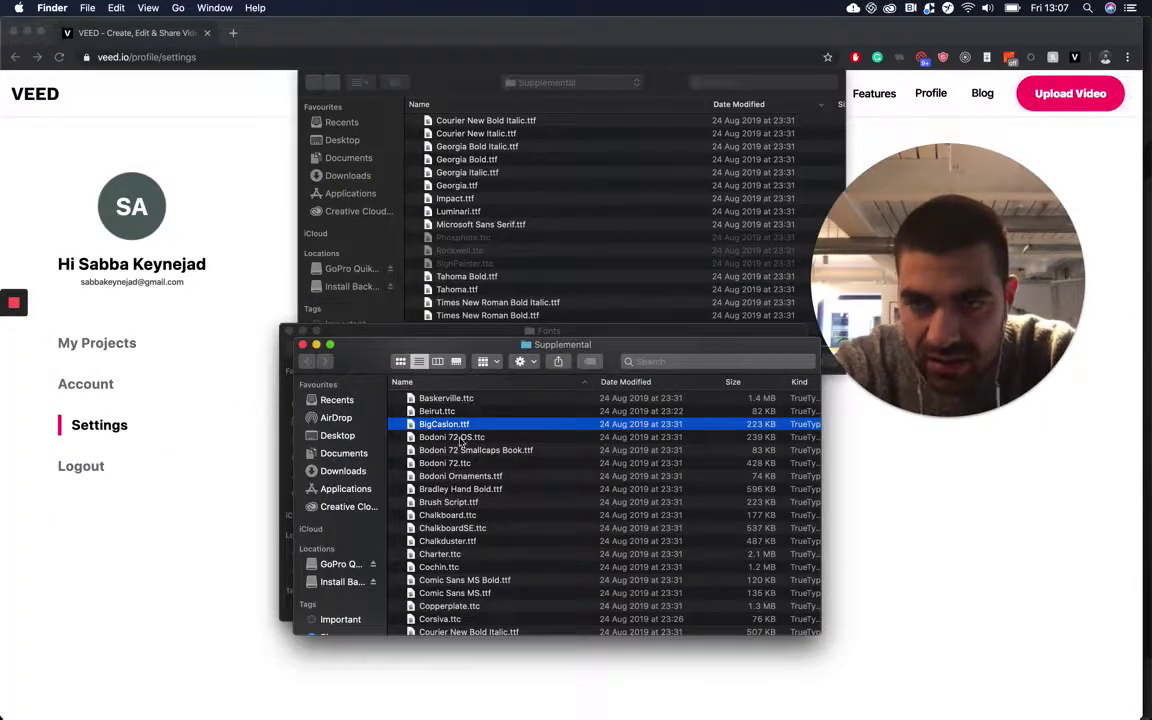
# Select and preview Courier New Bold.ttf in the Supplemental folder.
pyautogui.scroll(2, 462, 443)
pyautogui.scroll(-3, 459, 556)
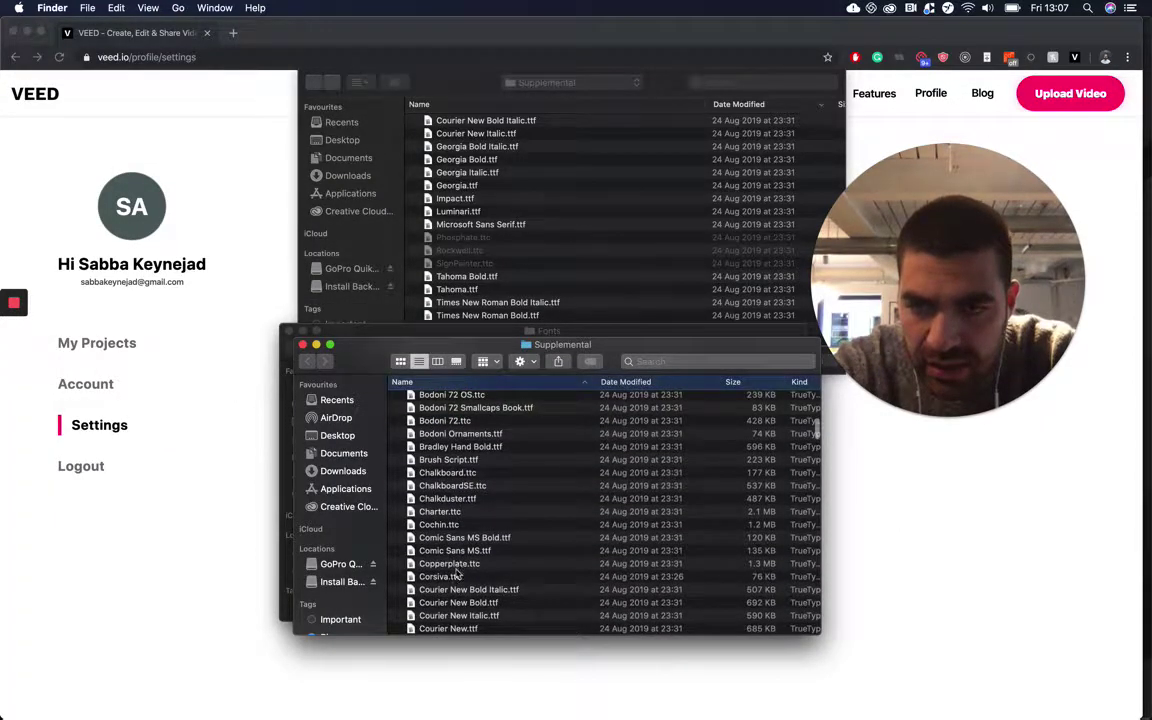
pyautogui.scroll(-2, 459, 590)
pyautogui.click(459, 590)
pyautogui.scroll(-2, 459, 593)
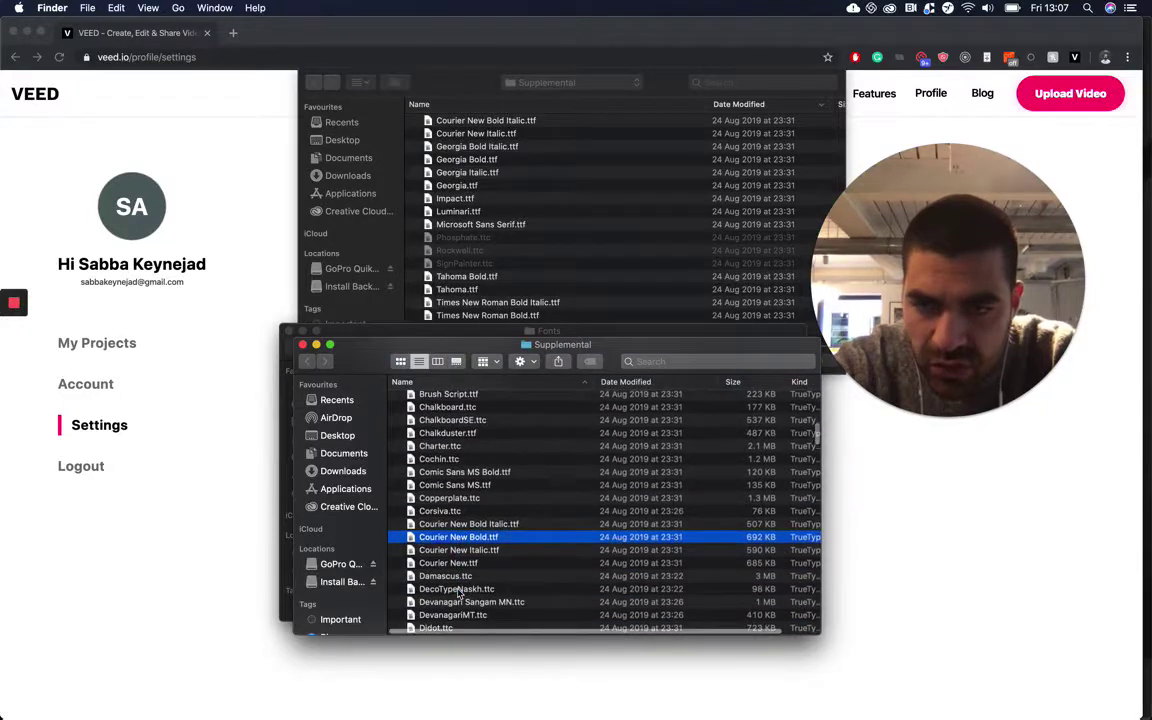
pyautogui.press('space')
pyautogui.press('space')
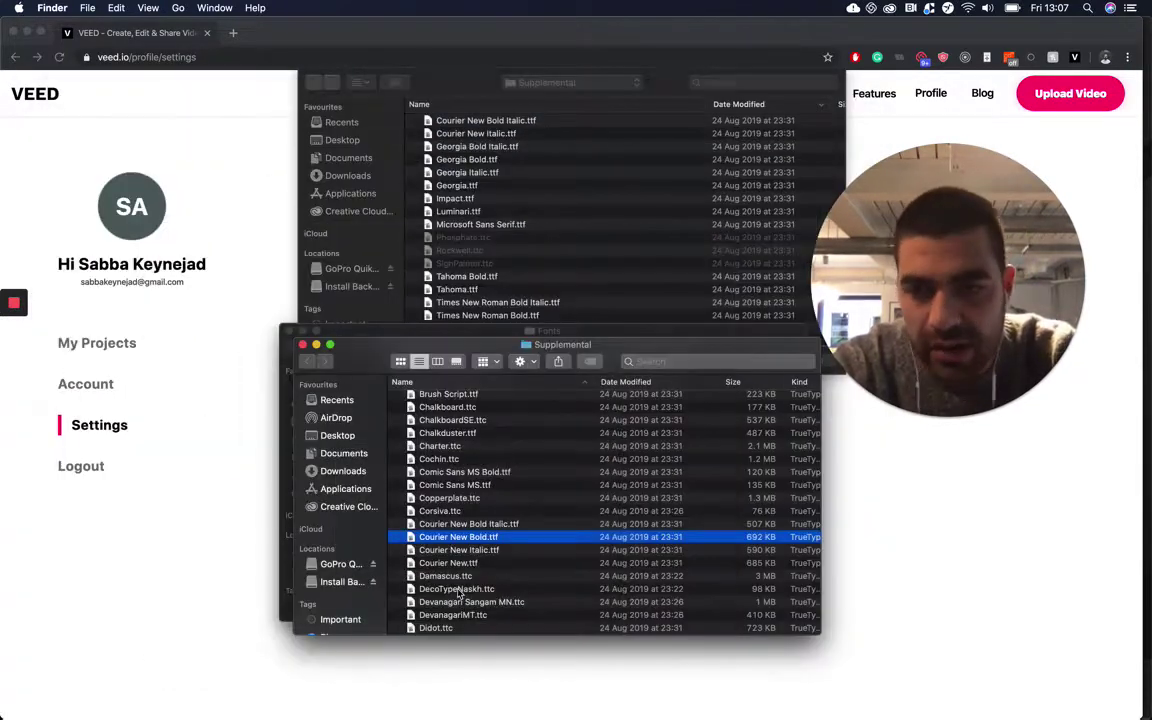
pyautogui.scroll(-1, 459, 593)
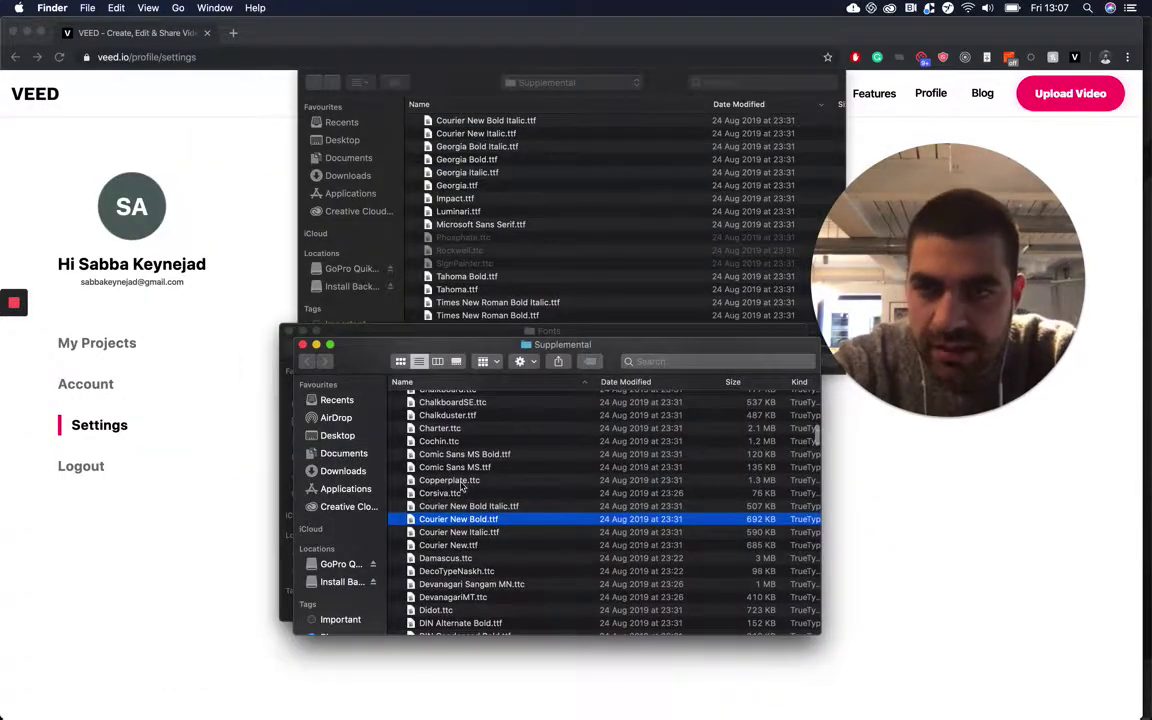
# Upload Courier New Bold.ttf as a second custom font in VEED.
pyautogui.moveTo(496, 191); pyautogui.dragTo(480, 170)
pyautogui.click(443, 76)
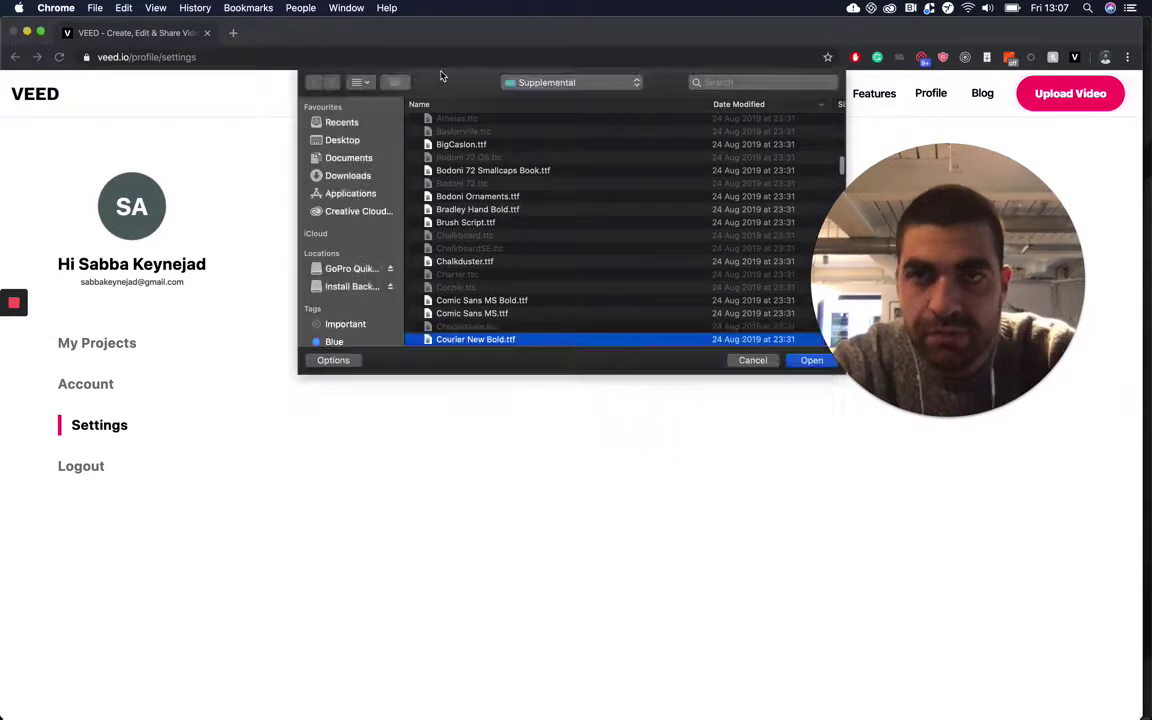
pyautogui.press('Return')
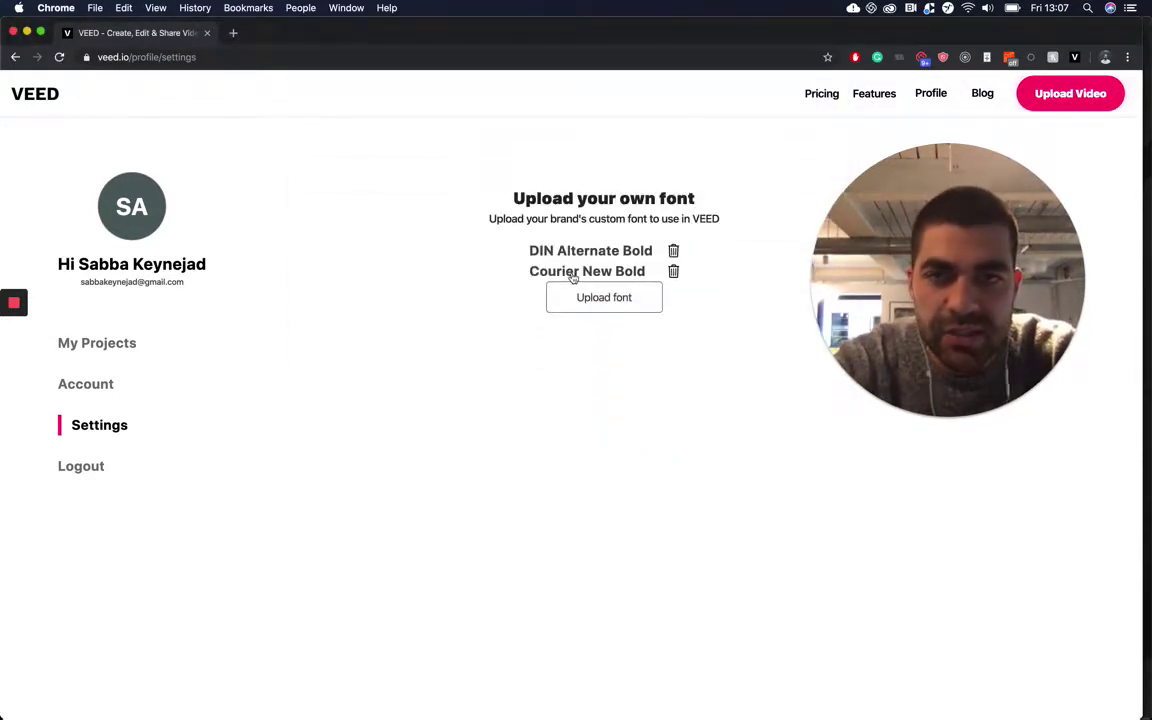
pyautogui.tripleClick(575, 268)
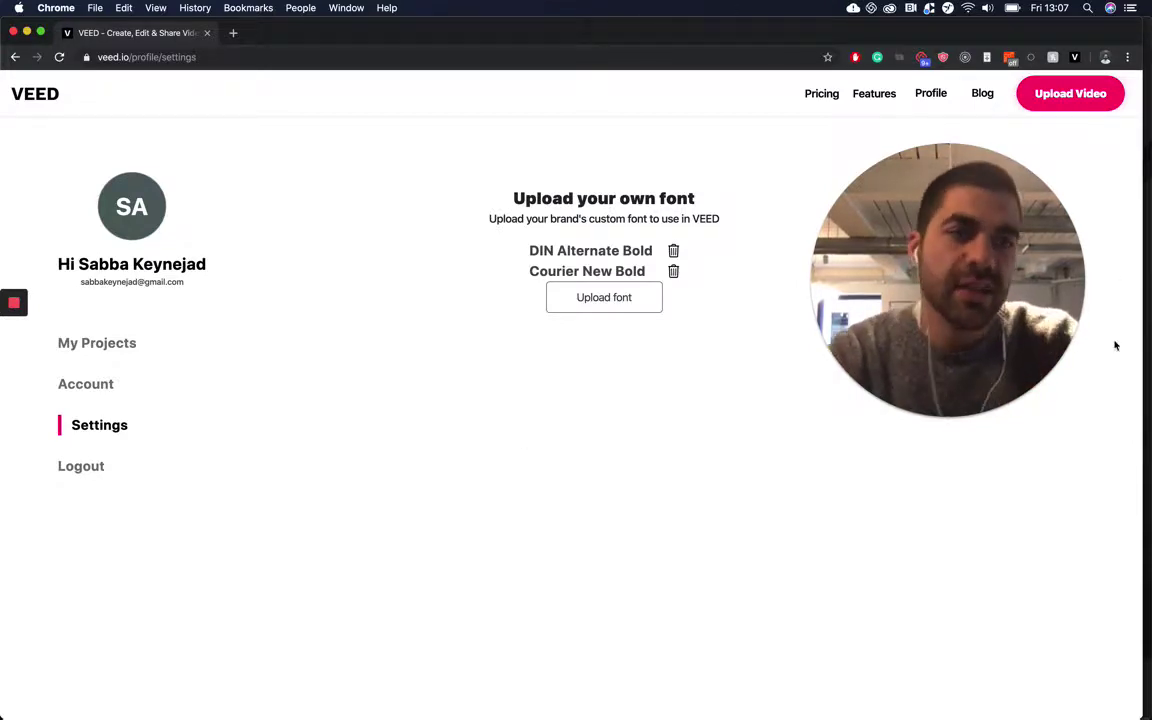
# Return to VEED's home page and reopen the sample surf video for adding text.
pyautogui.click(931, 94)
pyautogui.click(30, 88)
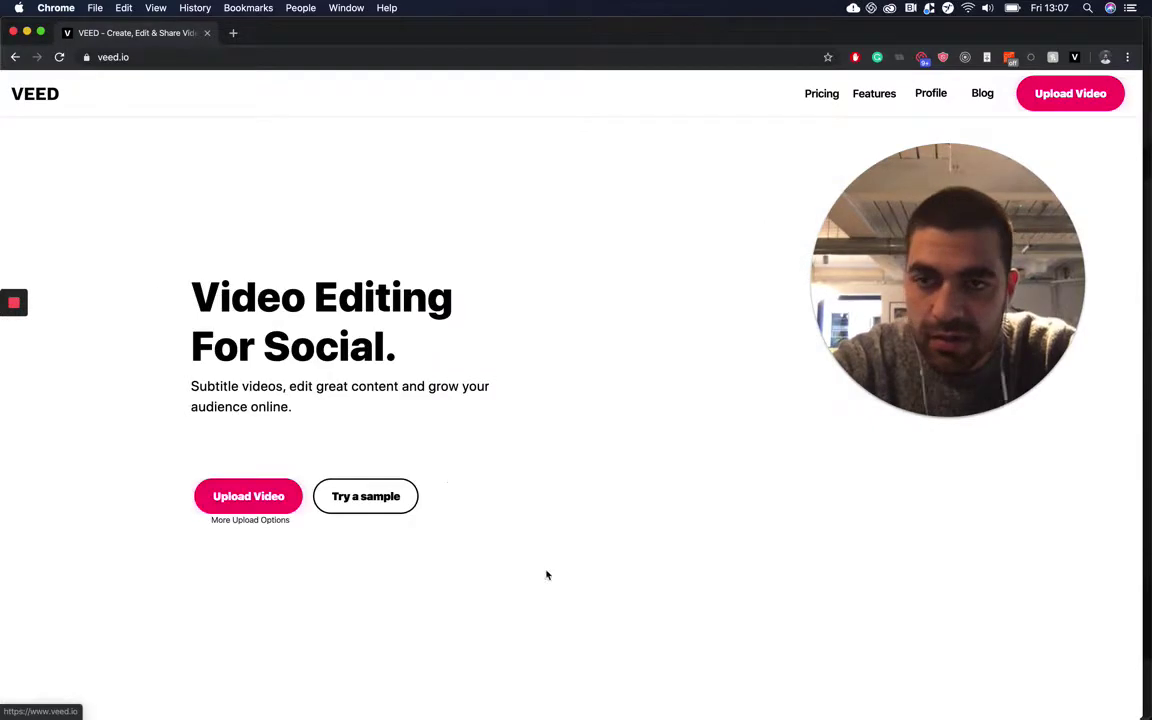
pyautogui.click(347, 496)
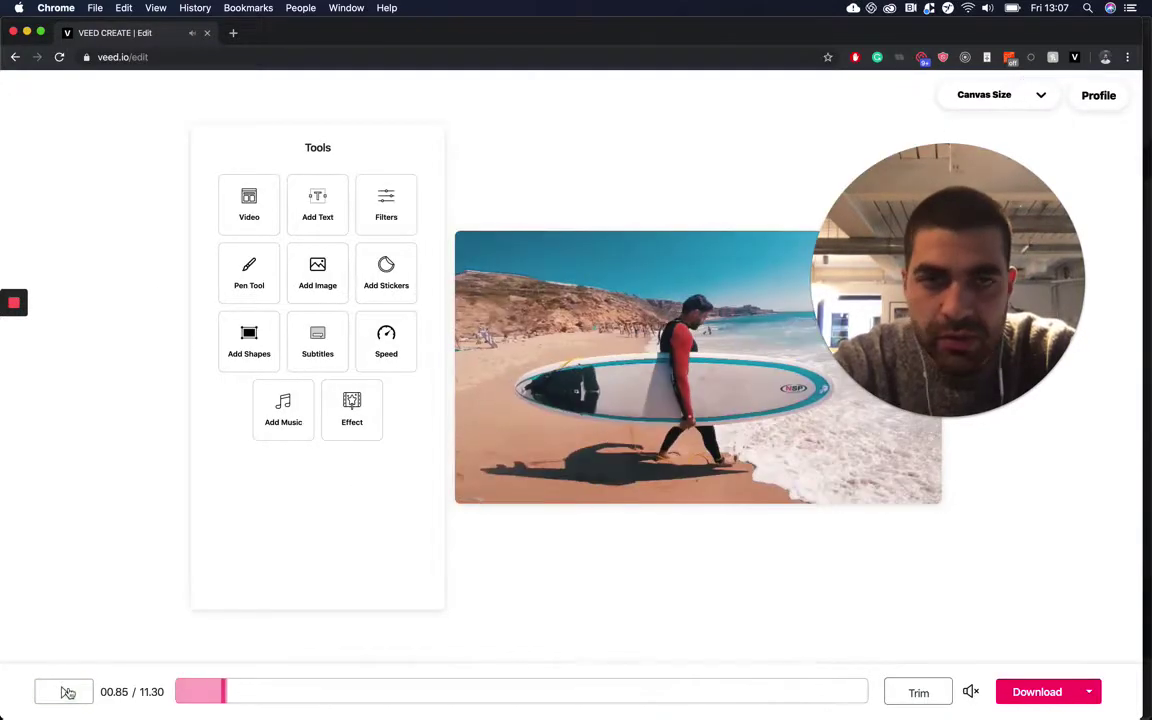
pyautogui.click(298, 210)
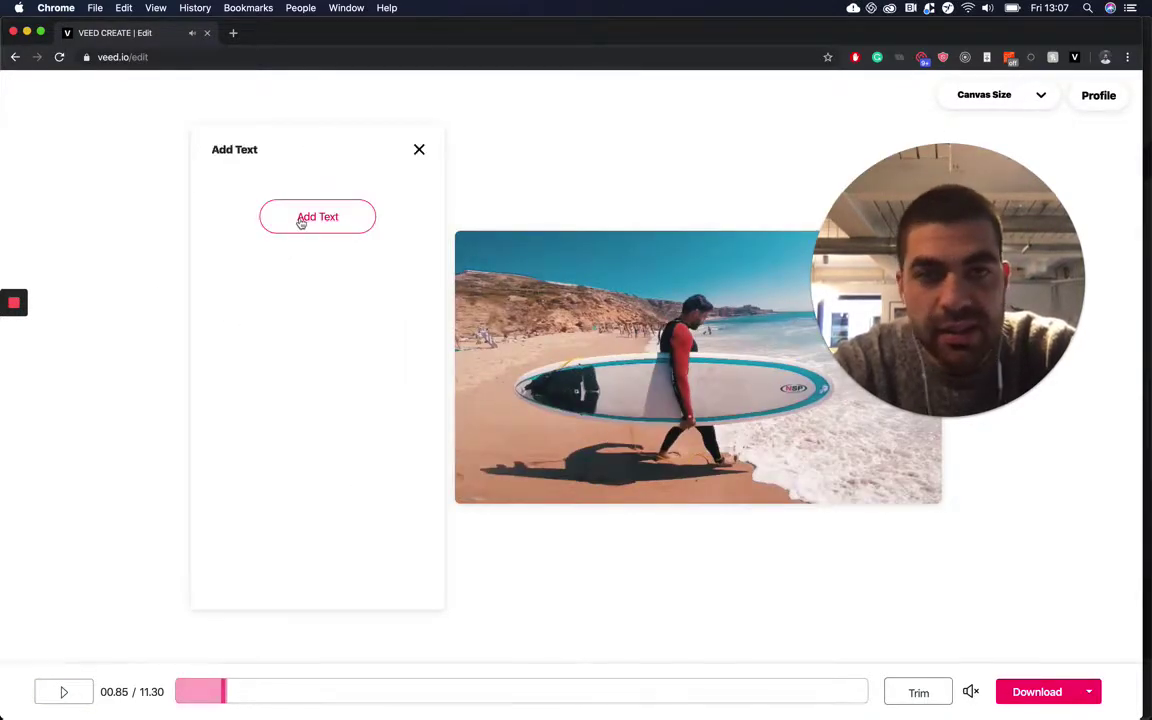
# Add "FONT ONE" near the top left in DIN Alternate Bold.
pyautogui.click(300, 222)
pyautogui.click(288, 250)
pyautogui.press('super+a')
pyautogui.write('F')
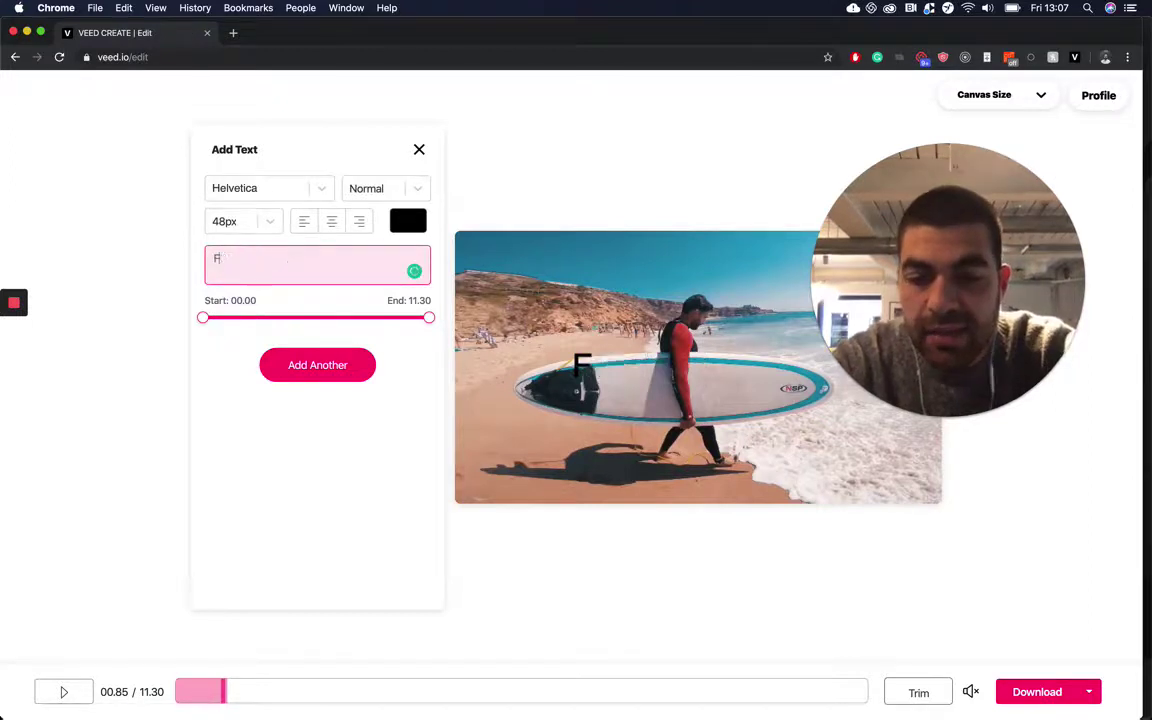
pyautogui.click(693, 386)
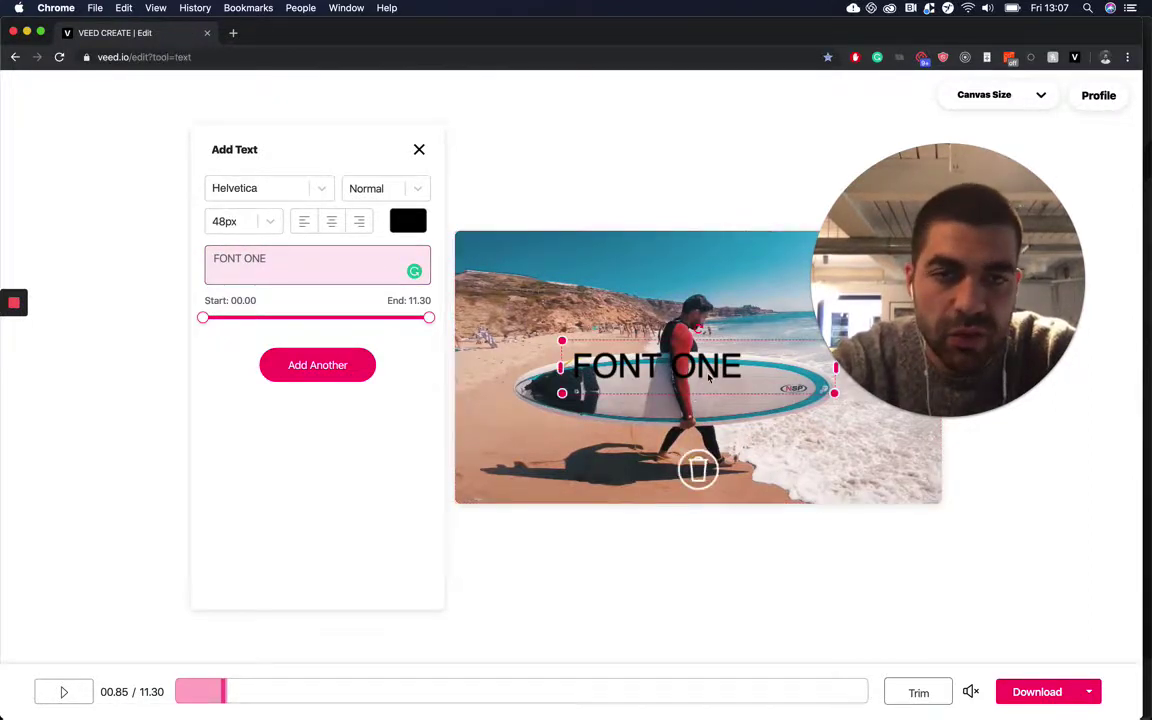
pyautogui.moveTo(709, 377); pyautogui.dragTo(649, 301)
pyautogui.click(313, 192)
pyautogui.click(283, 222)
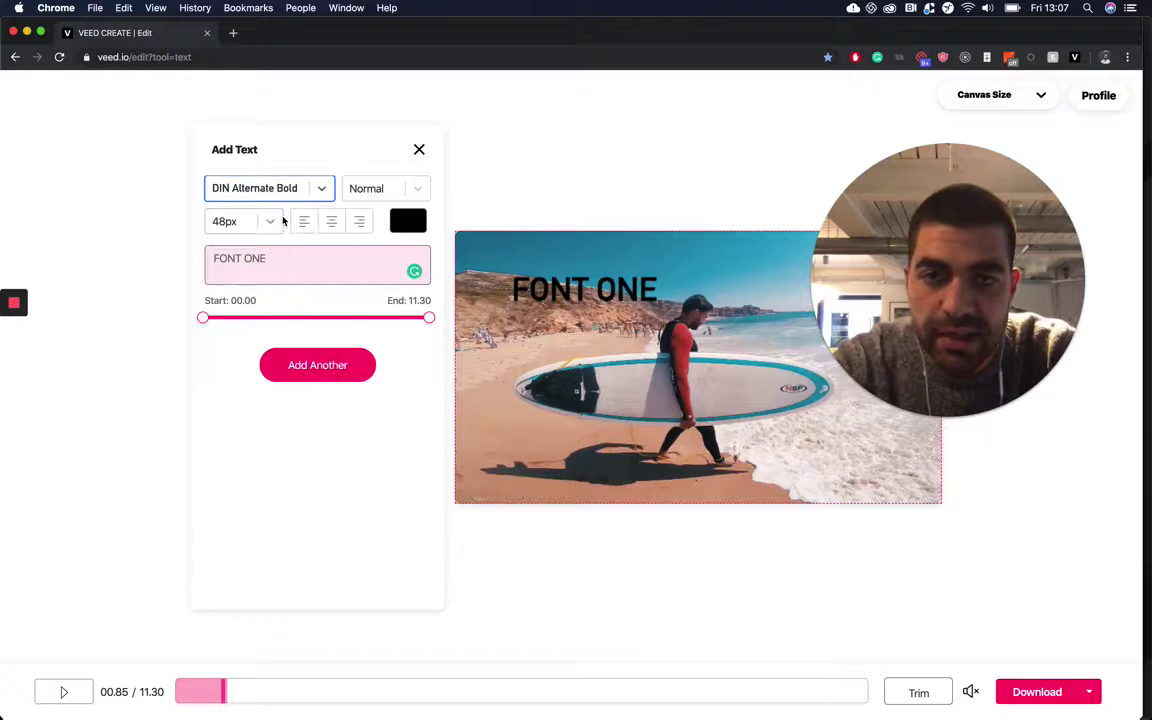
# Add "FONT TWO" in Courier New Bold just below FONT ONE.
pyautogui.click(317, 365)
pyautogui.press('super+a')
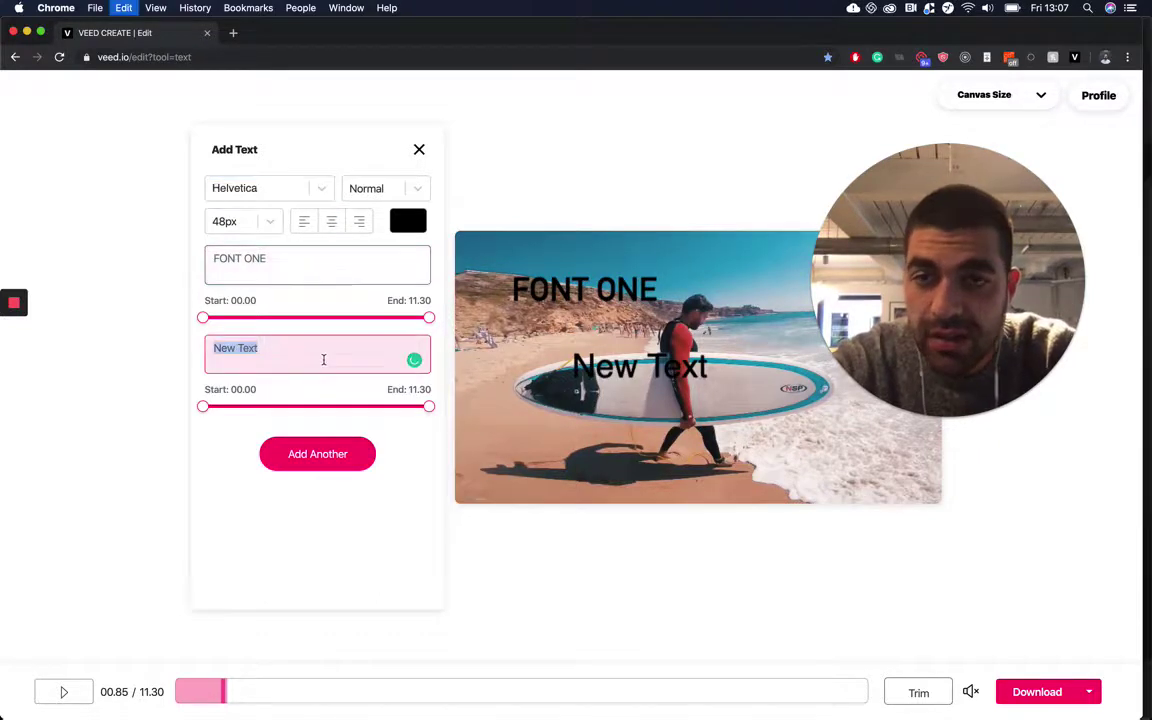
pyautogui.write('FONT TWO')
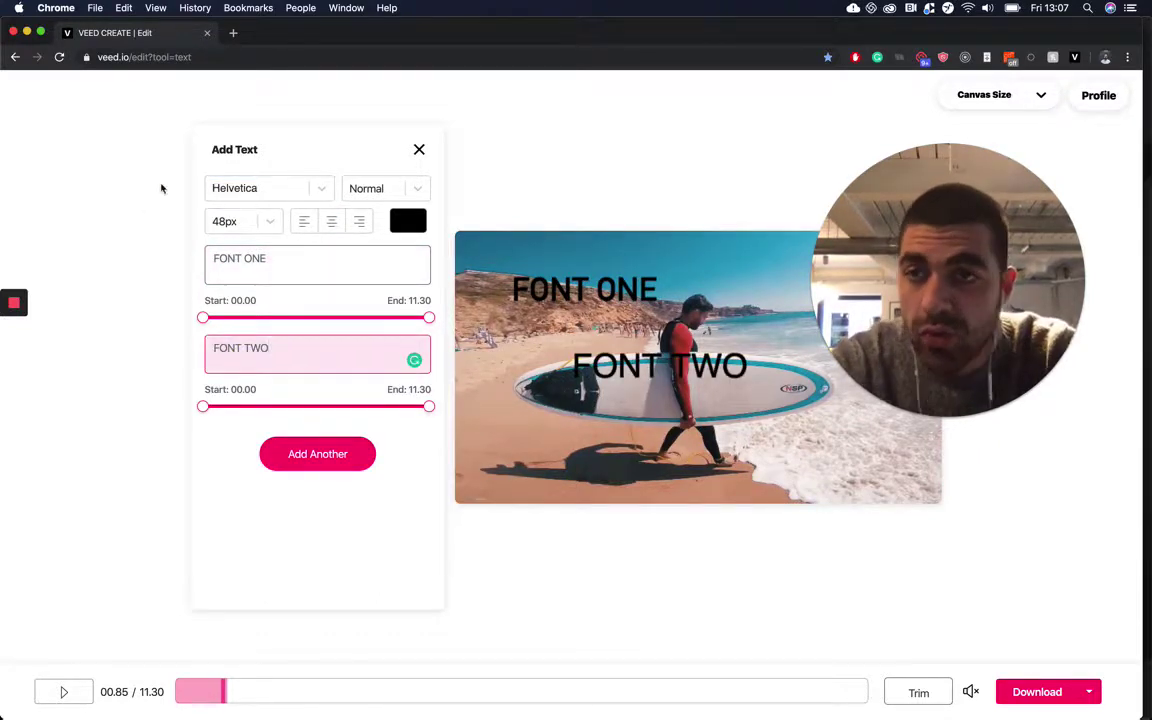
pyautogui.click(249, 189)
pyautogui.click(271, 252)
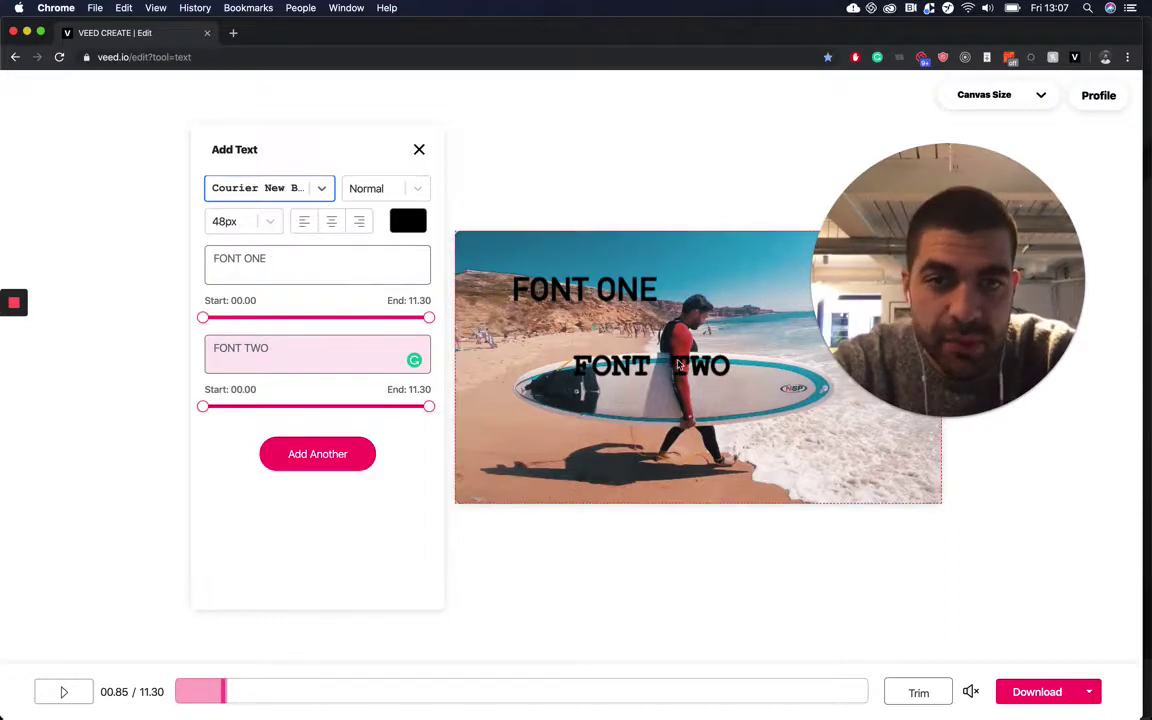
pyautogui.moveTo(679, 366); pyautogui.dragTo(643, 345)
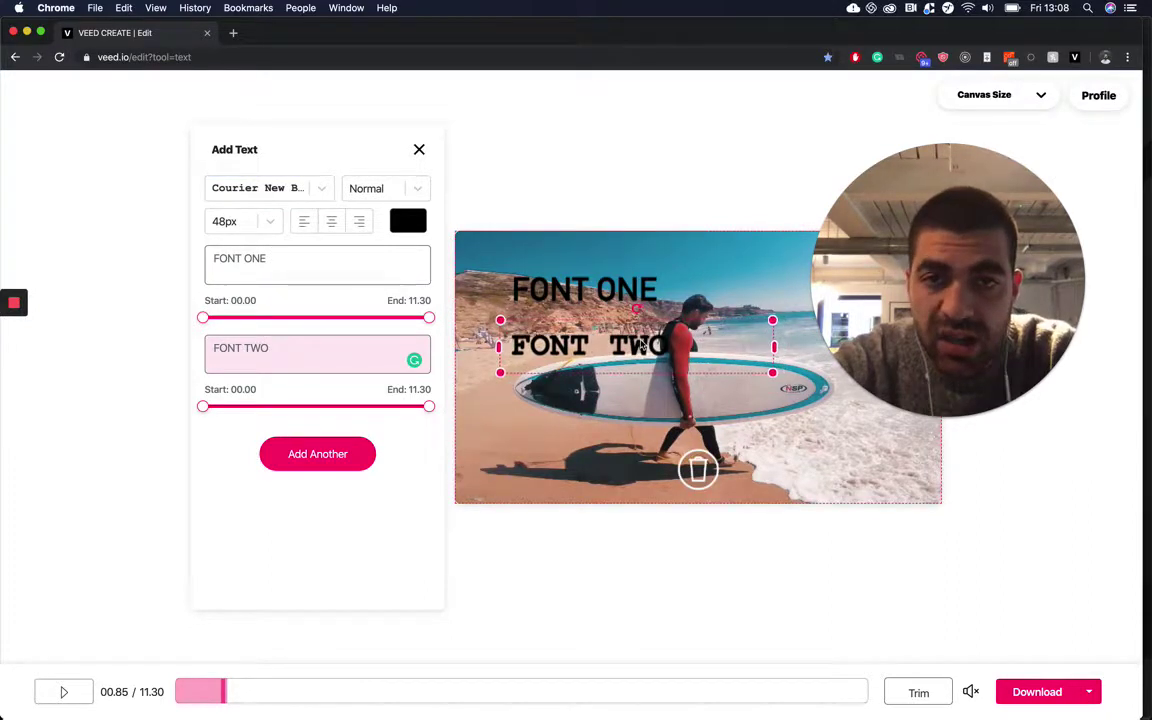
# Colour FONT TWO blue after trying pink and another swatch.
pyautogui.click(407, 221)
pyautogui.click(391, 343)
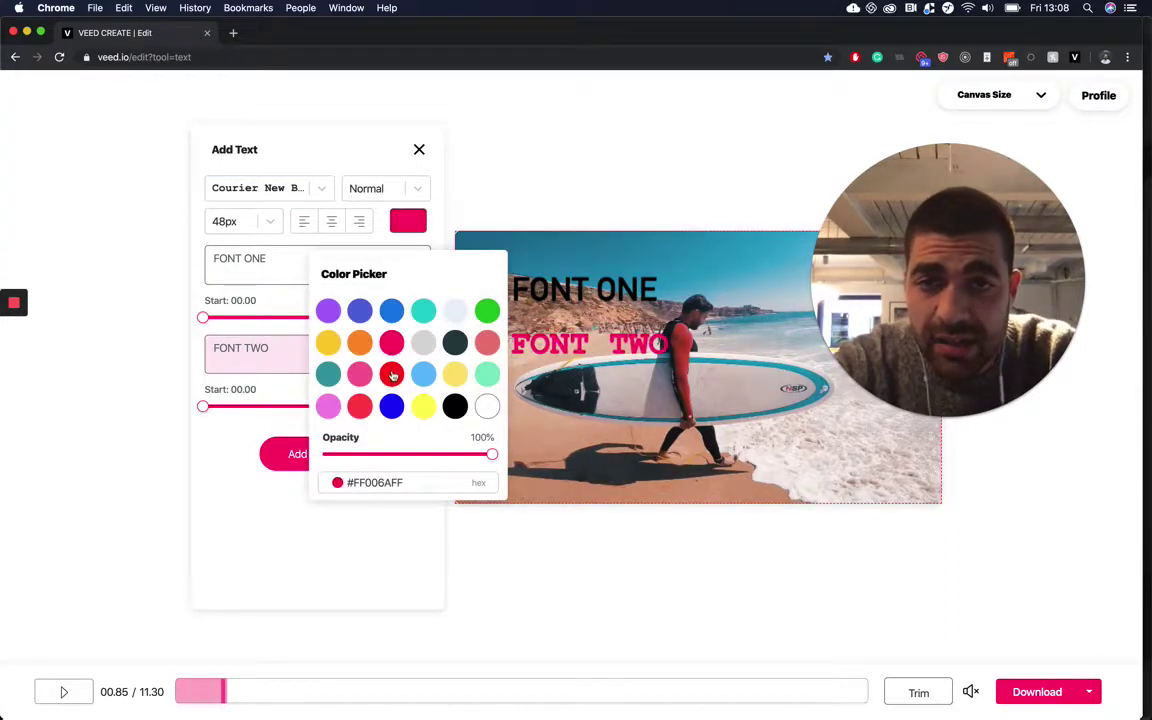
pyautogui.click(358, 345)
pyautogui.click(391, 311)
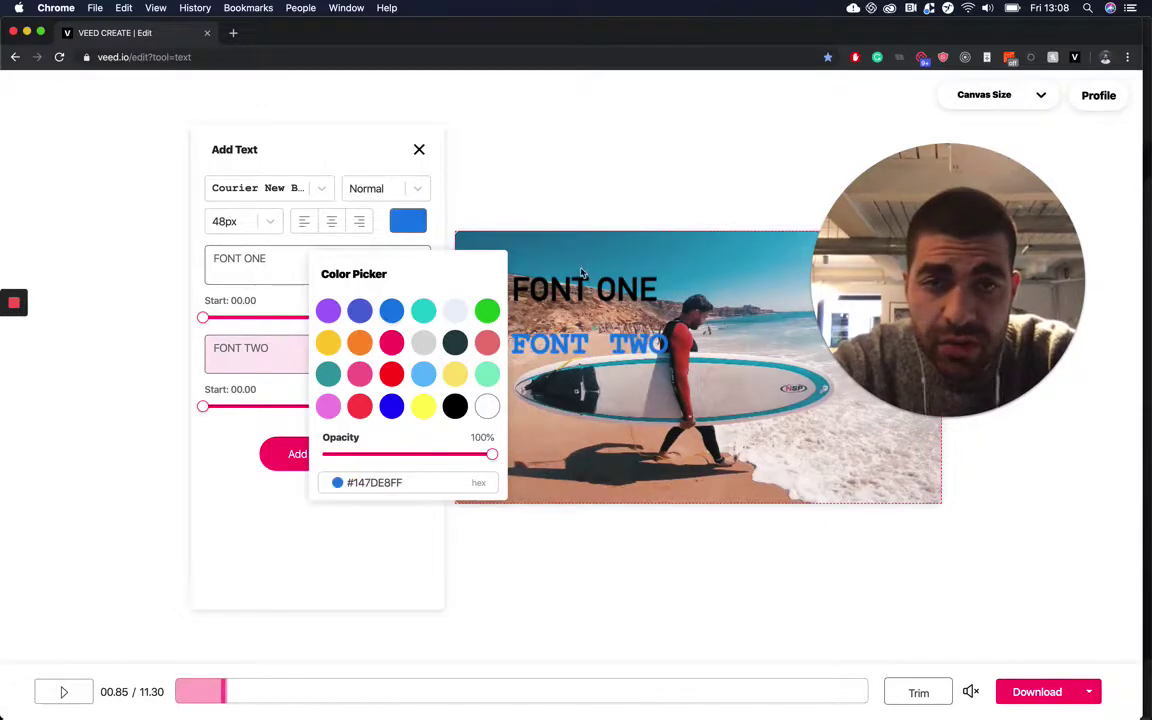
# Colour FONT ONE red after briefly trying blue.
pyautogui.click(245, 262)
pyautogui.click(700, 450)
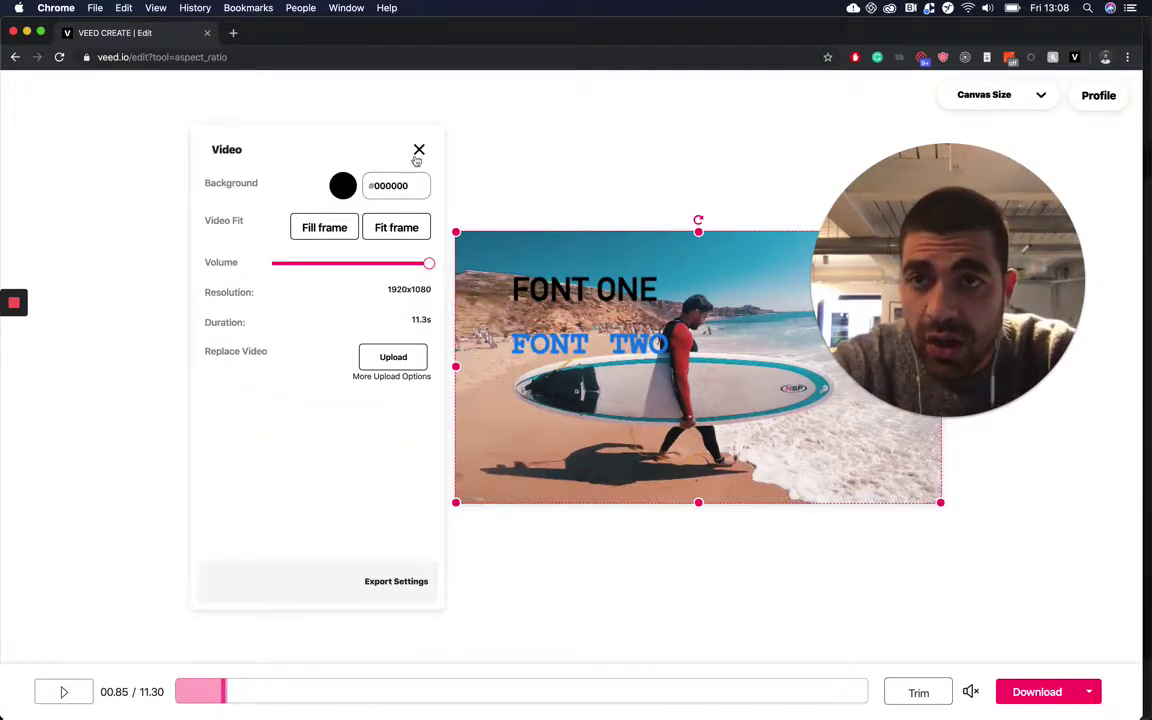
pyautogui.click(560, 288)
pyautogui.click(407, 221)
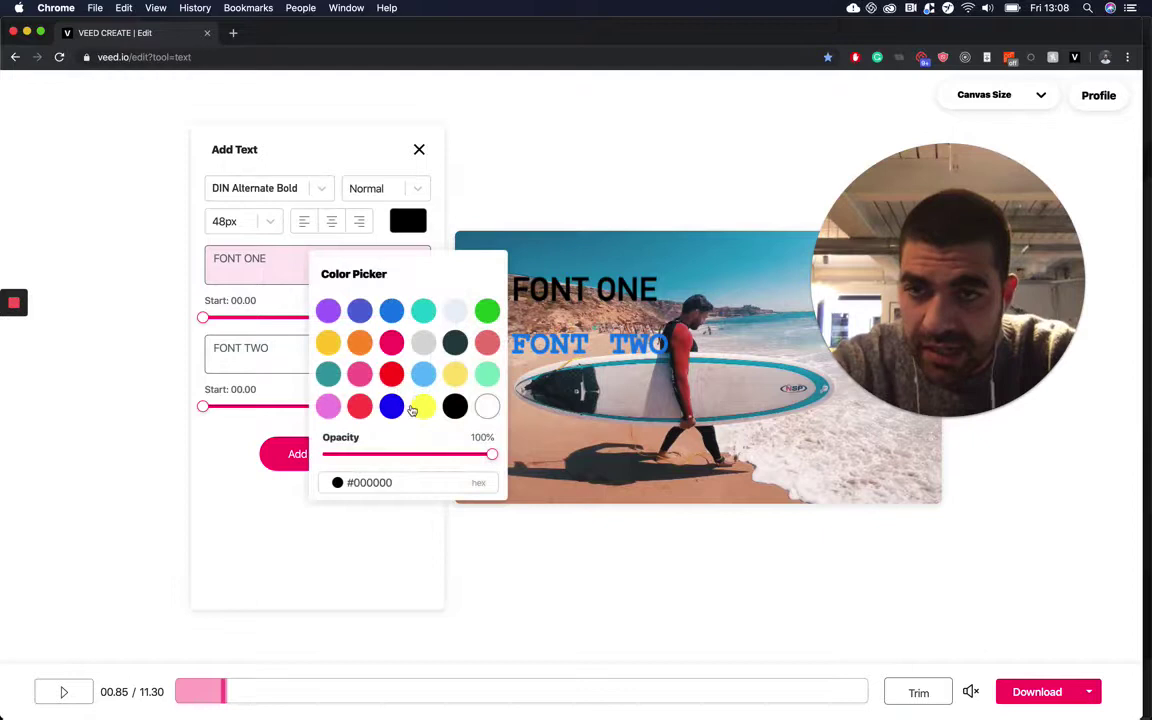
pyautogui.click(391, 406)
pyautogui.click(391, 373)
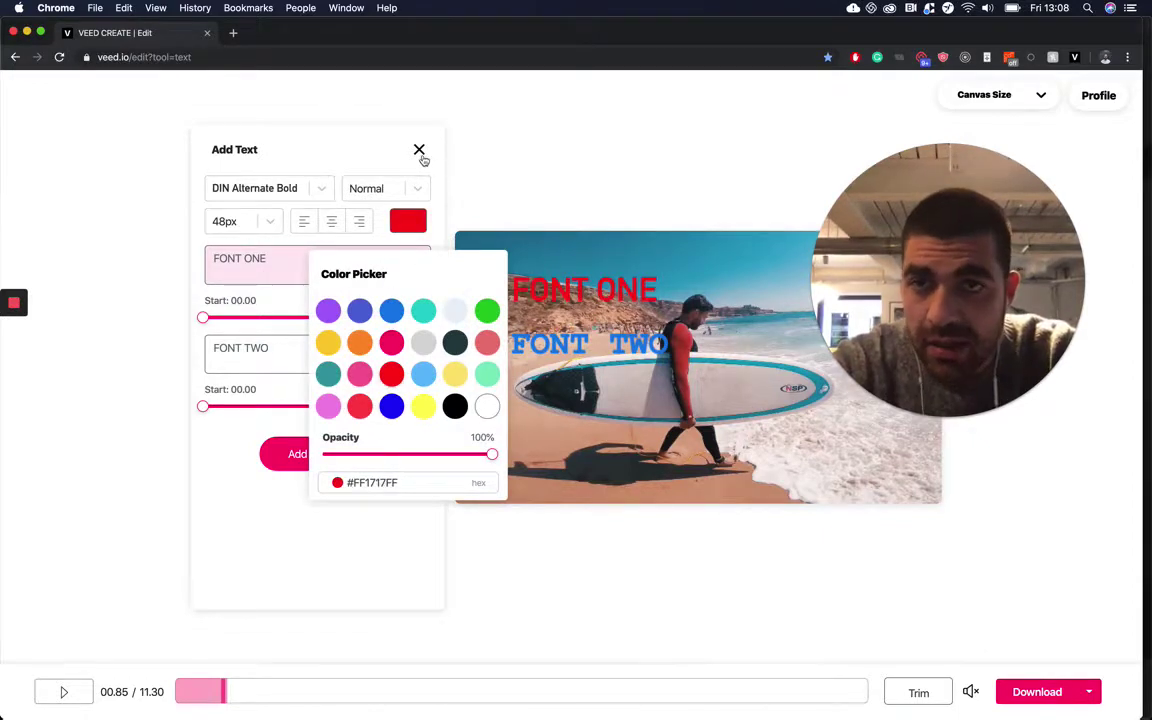
pyautogui.click(419, 150)
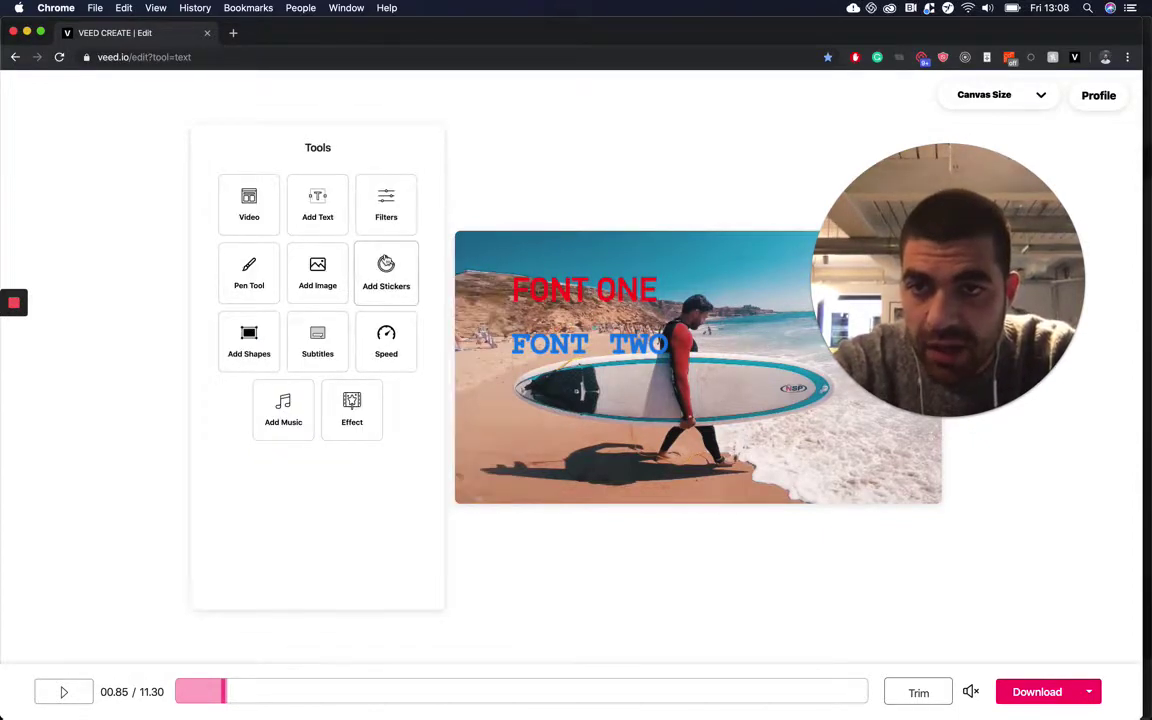
# Apply the black-and-white Clayton filter and export the video in HD.
pyautogui.click(386, 205)
pyautogui.click(365, 398)
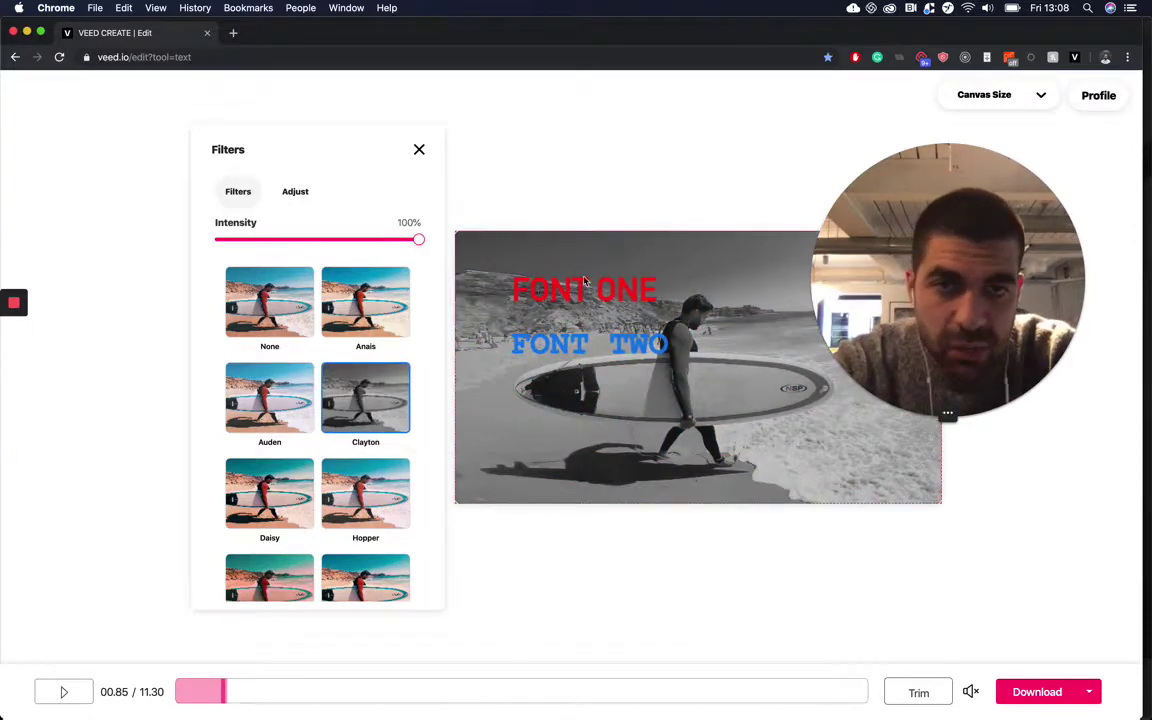
pyautogui.click(1041, 689)
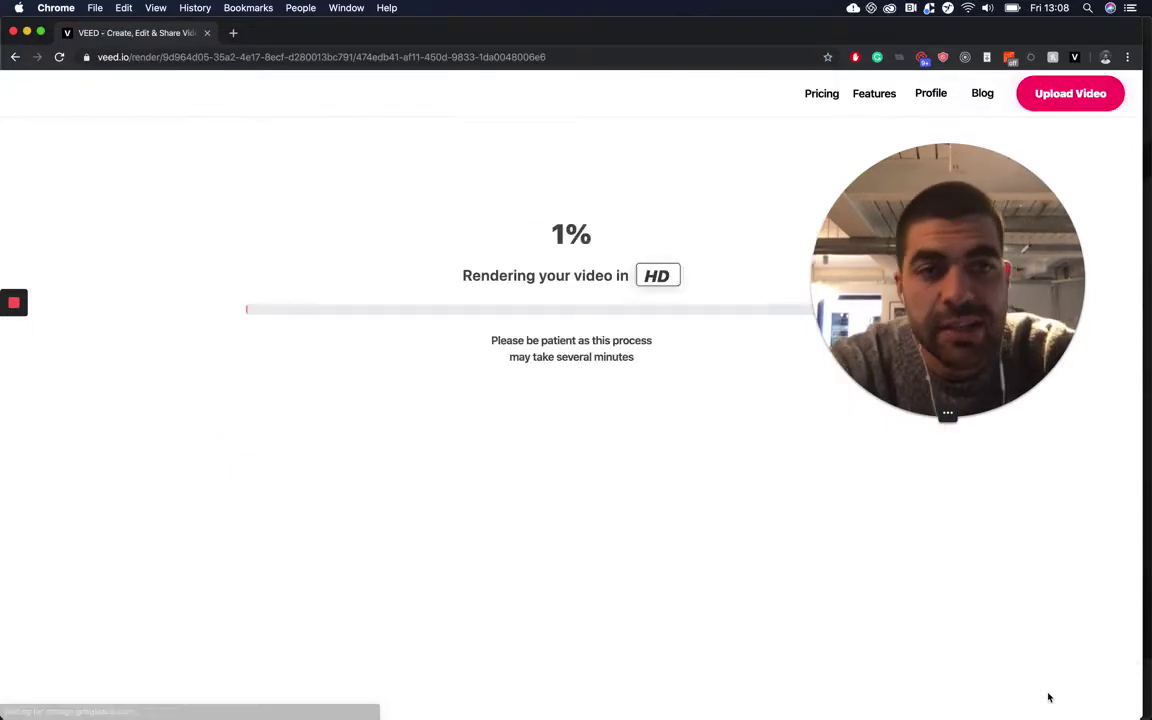